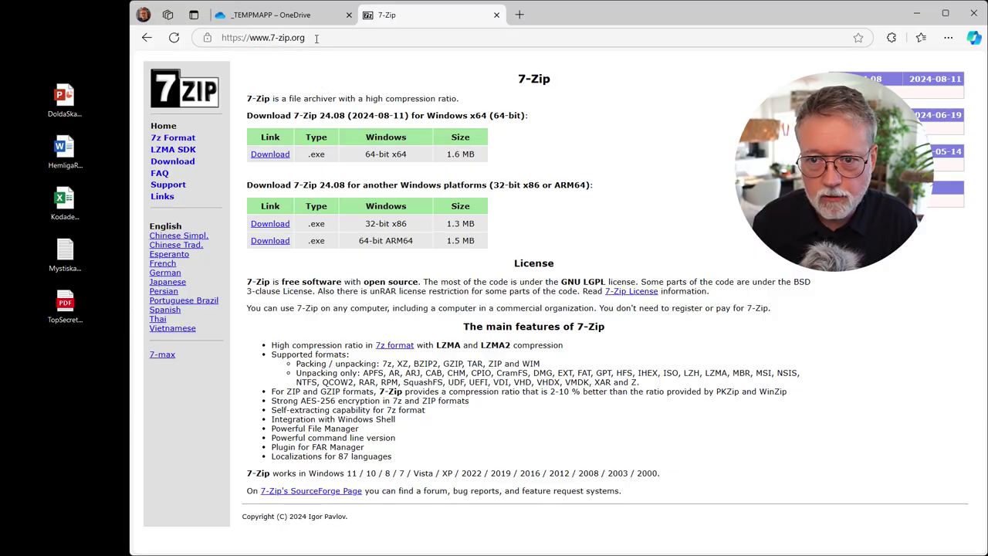
Step: Close the 7-Zip website tab in Edge so the _TEMPMAPP OneDrive folder shows
left_click(497, 15)
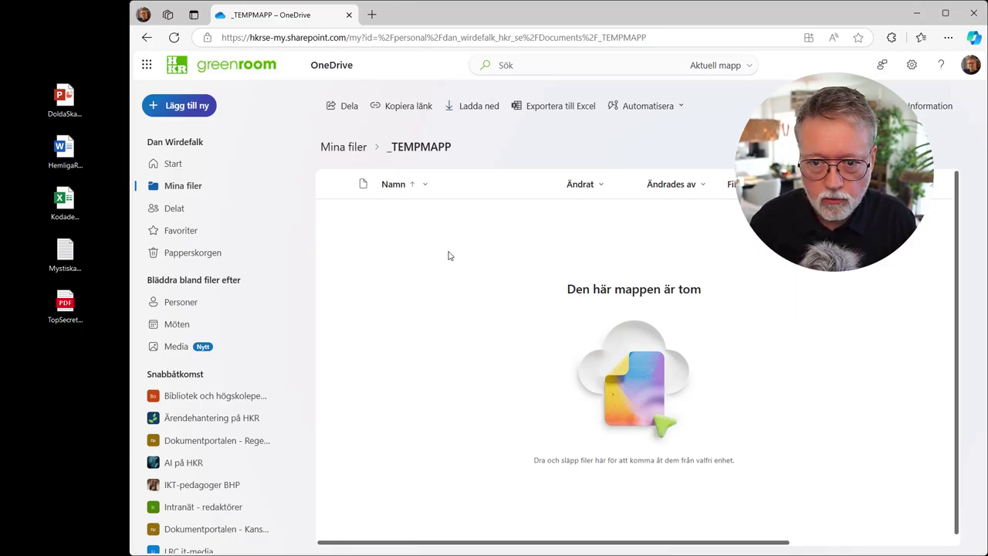
Step: Add a new red-coloured folder 'Känsligt läge' under _TEMPMAPP and open it
left_click(174, 106)
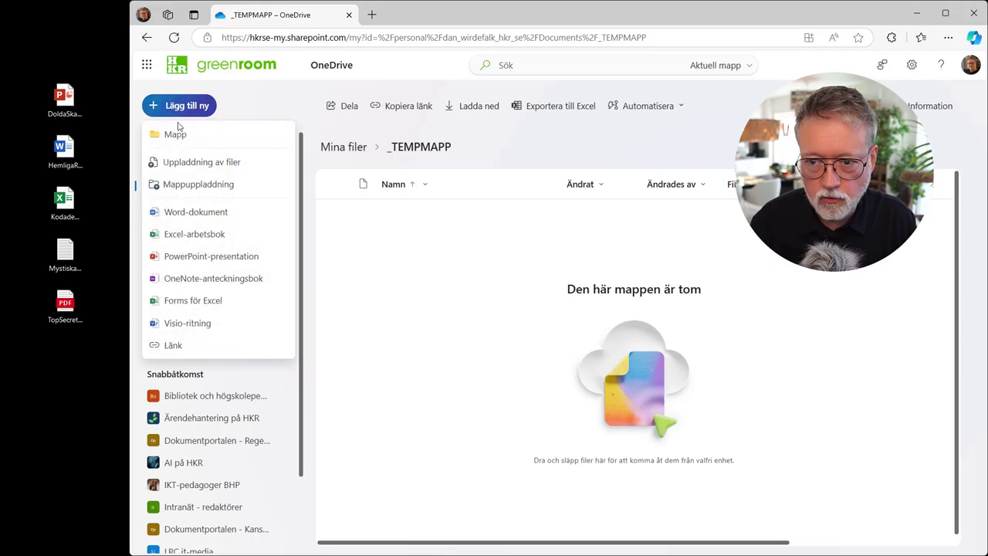
left_click(176, 136)
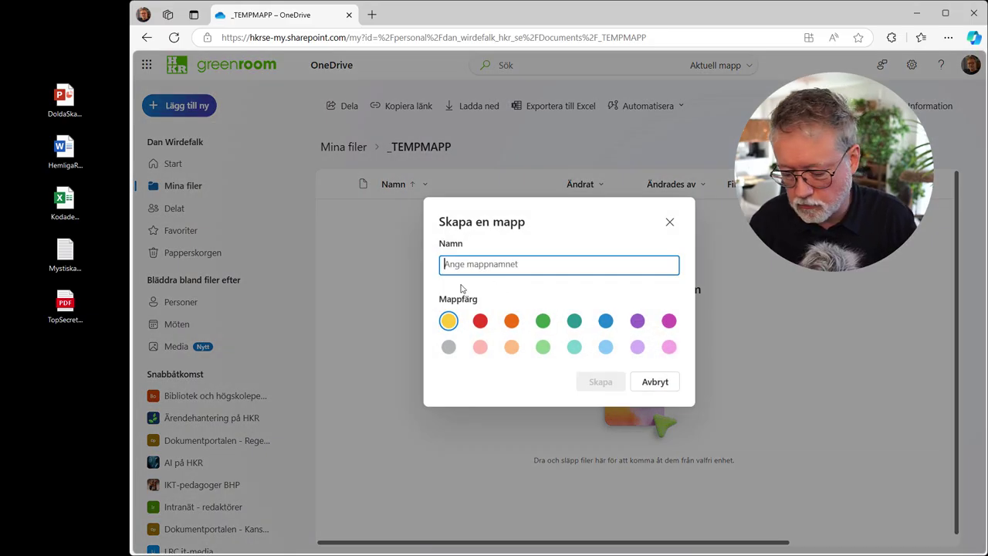
type("K")
key("Down")
key("Return")
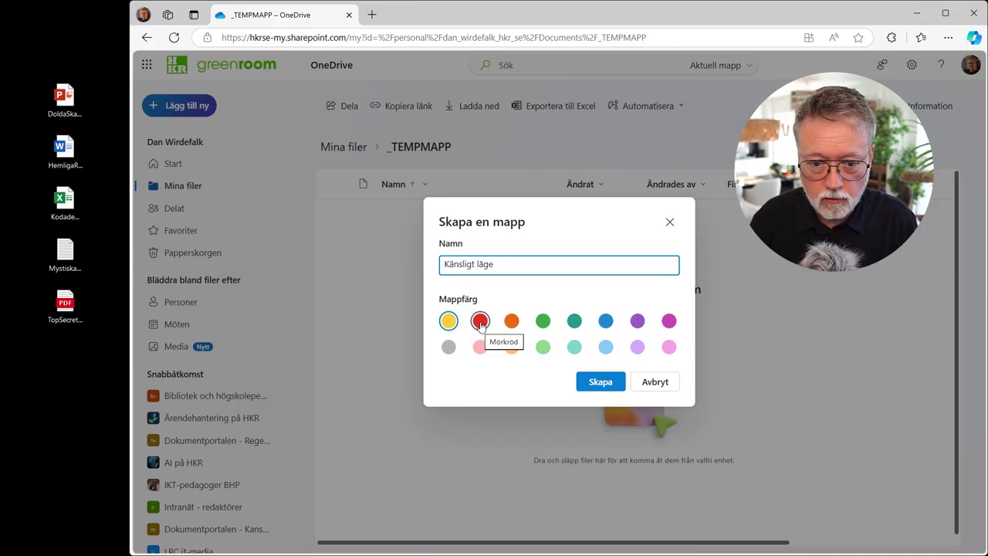
left_click(480, 321)
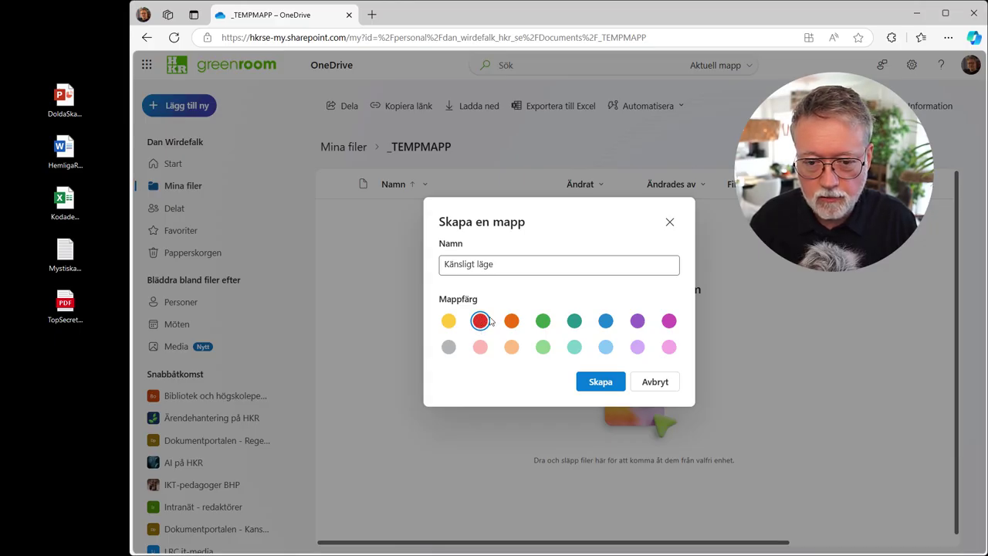
left_click(596, 381)
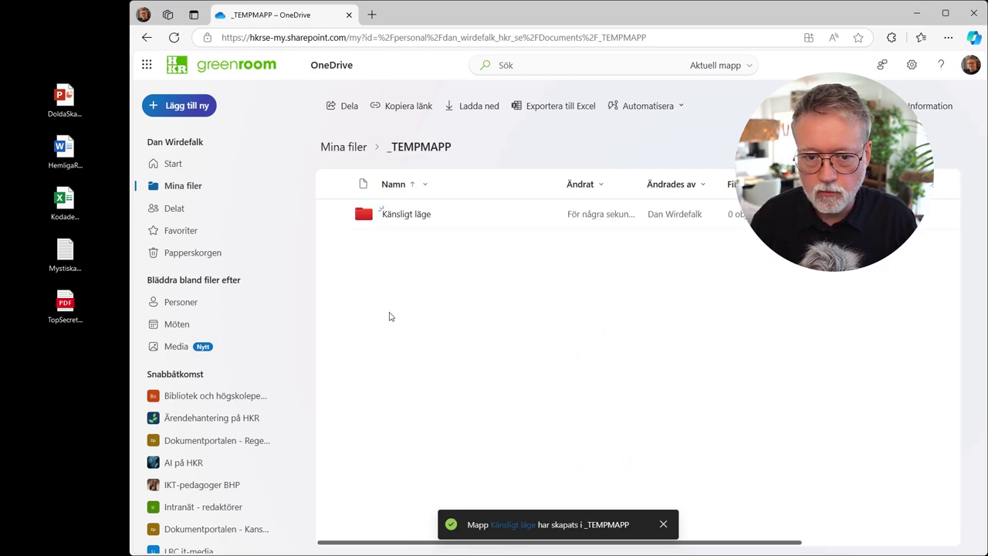
left_click(400, 216)
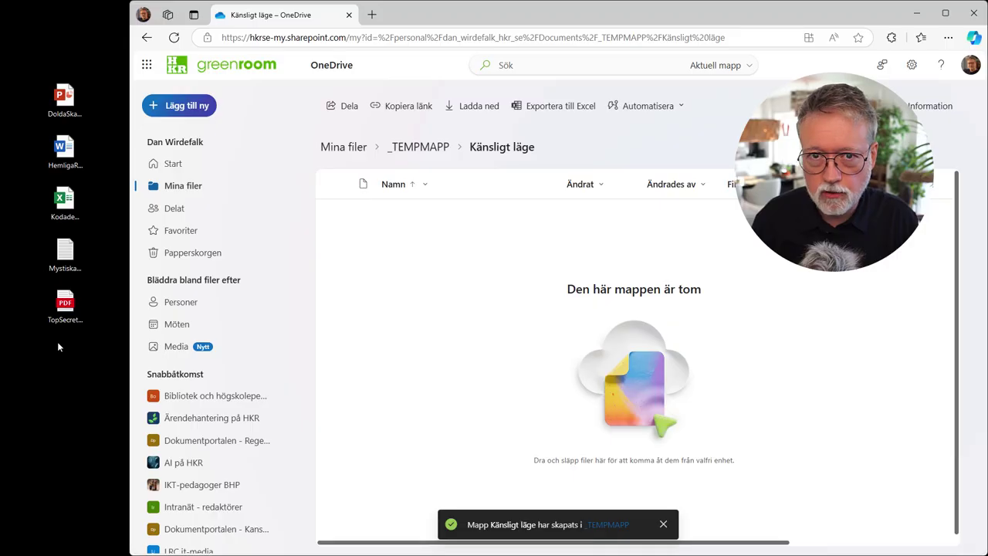
right_click(65, 98)
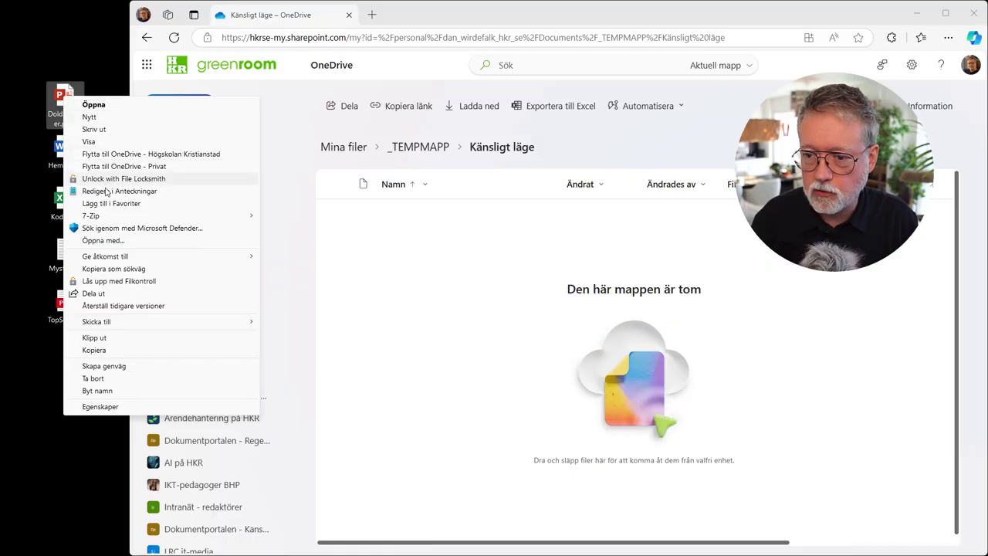
mouse_move(108, 219)
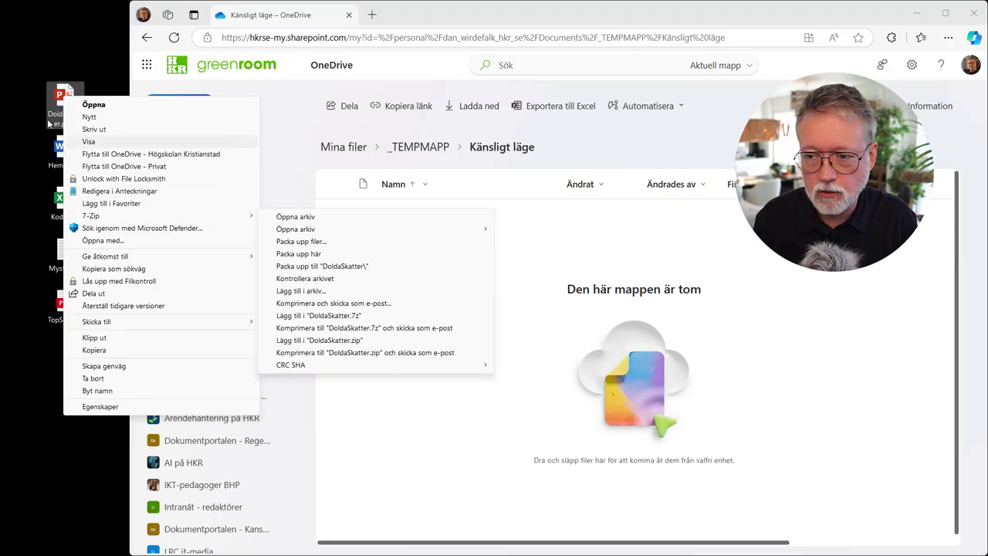
left_click_drag(19, 88, 88, 392)
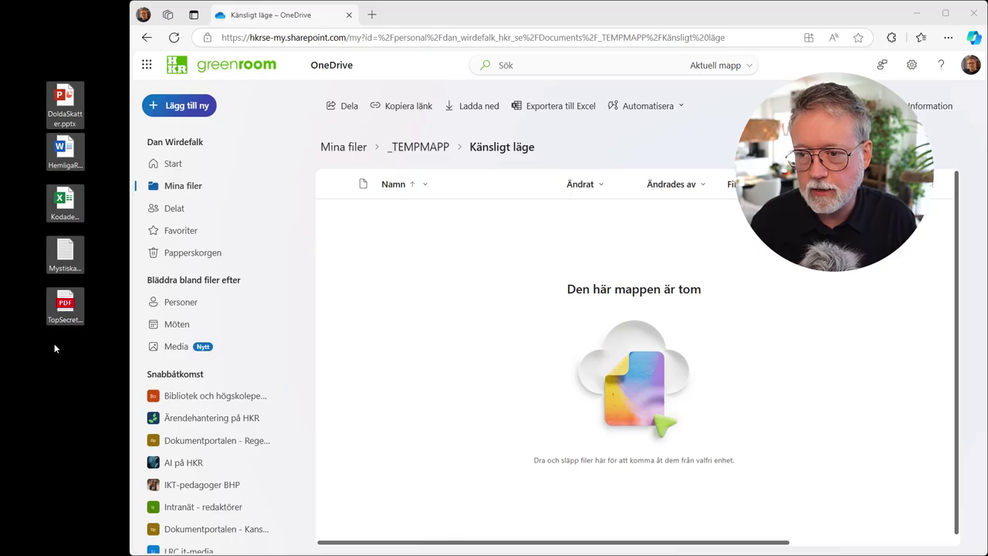
right_click(64, 102)
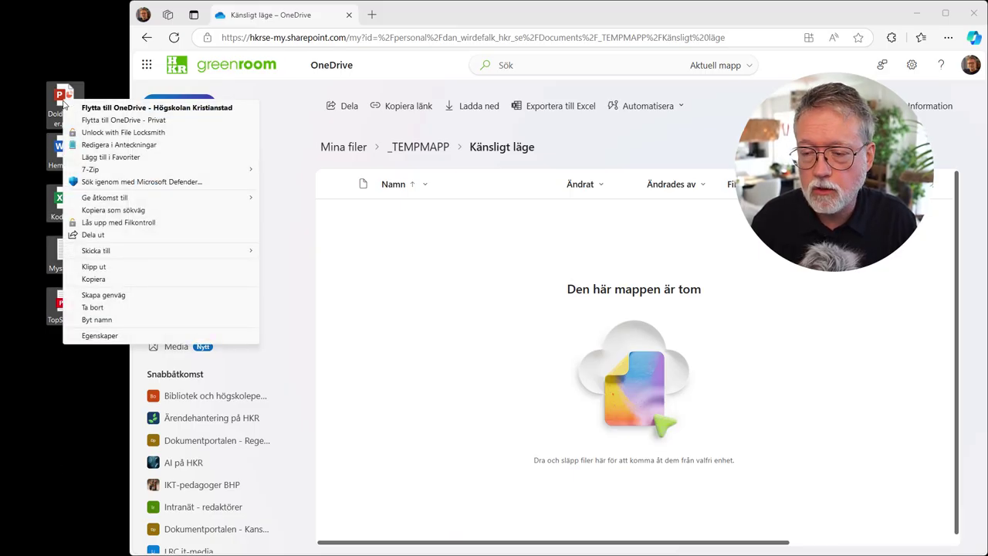
mouse_move(108, 170)
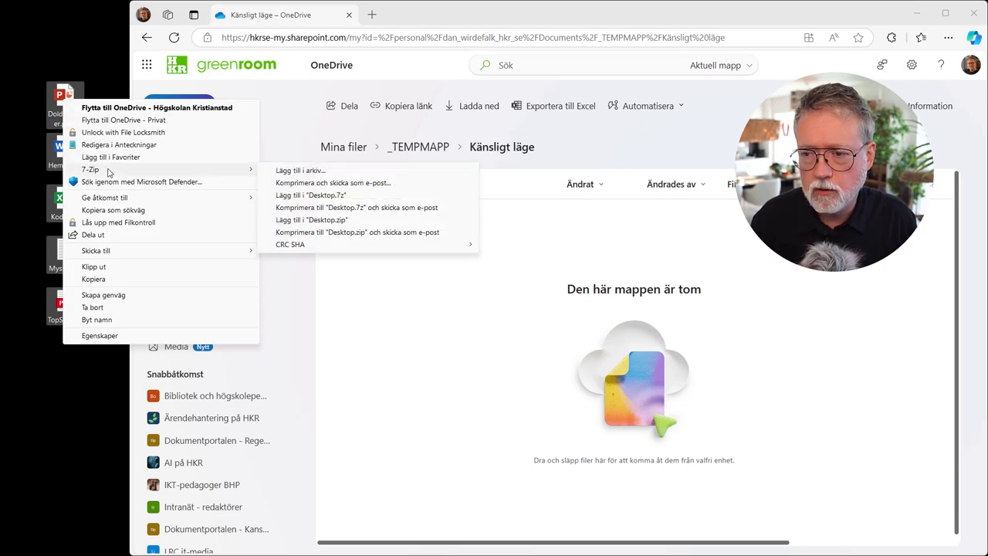
left_click(33, 119)
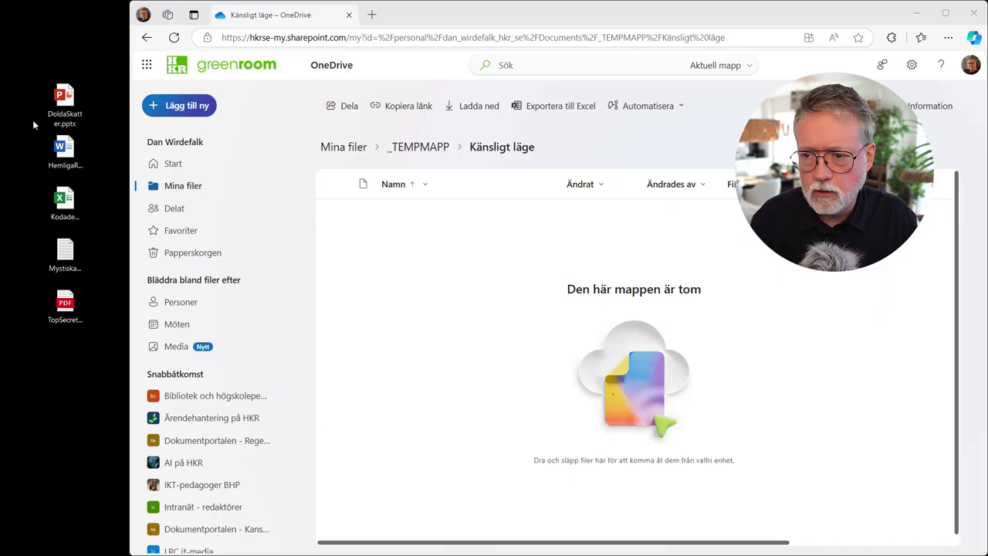
Step: Create a new desktop folder named 'Krypterat'
right_click(54, 380)
mouse_move(116, 471)
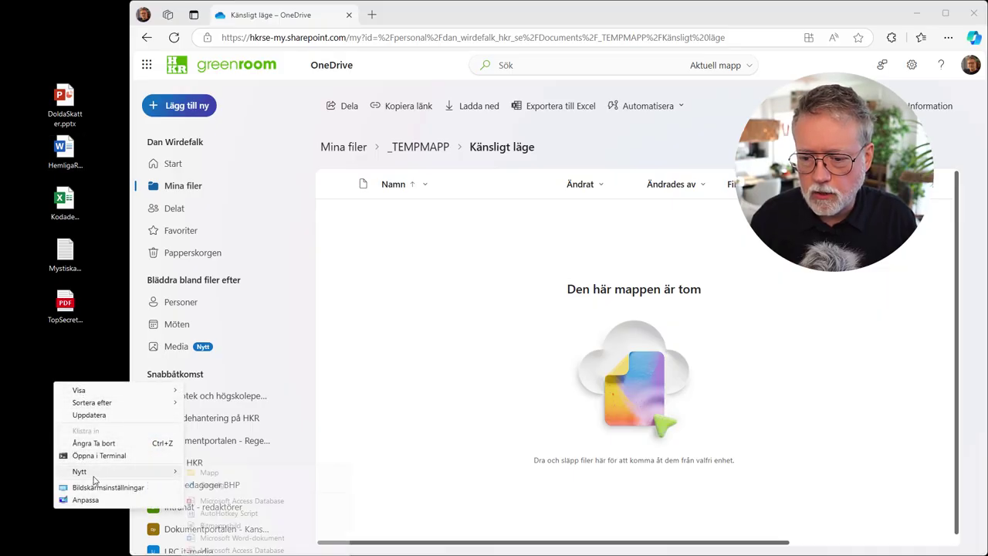
left_click(243, 472)
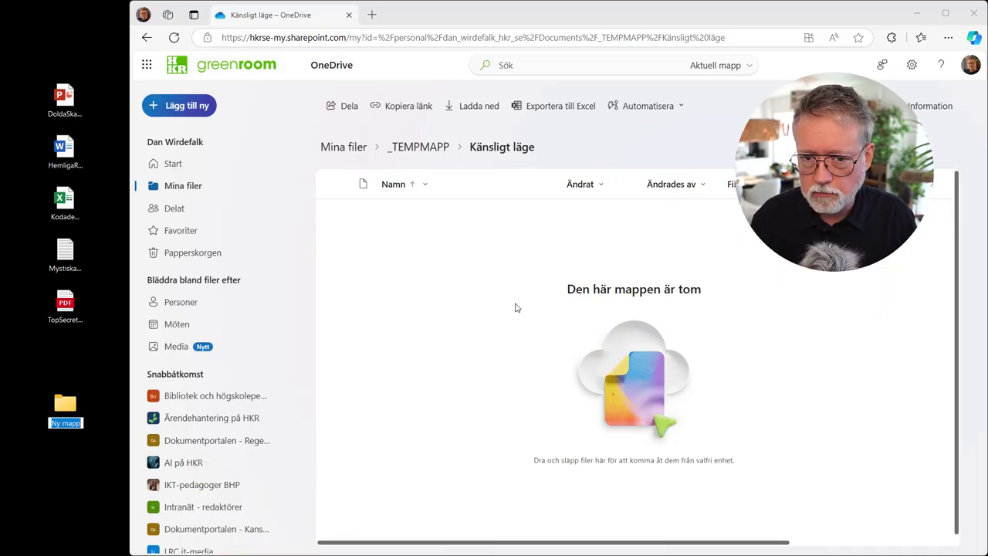
type("K")
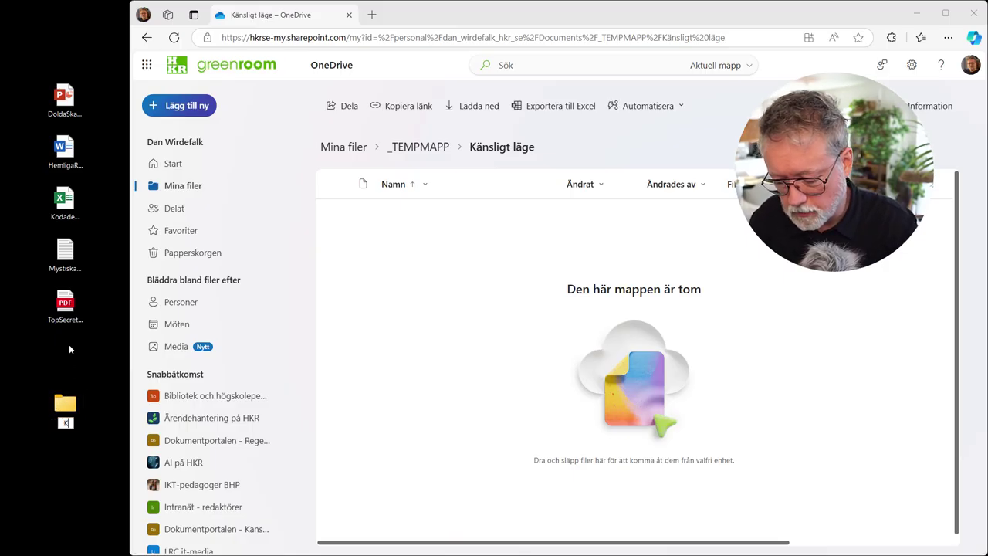
type("rypter")
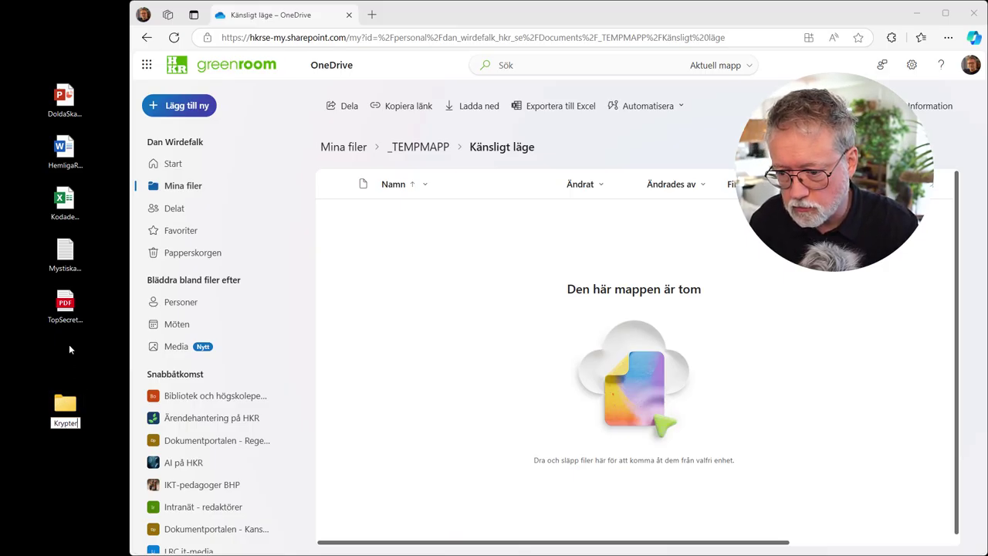
type("at")
key("Return")
Step: Move the five desktop files into the Krypterat folder
left_click_drag(69, 345, 60, 225)
left_click_drag(65, 305, 65, 204)
left_click(101, 439)
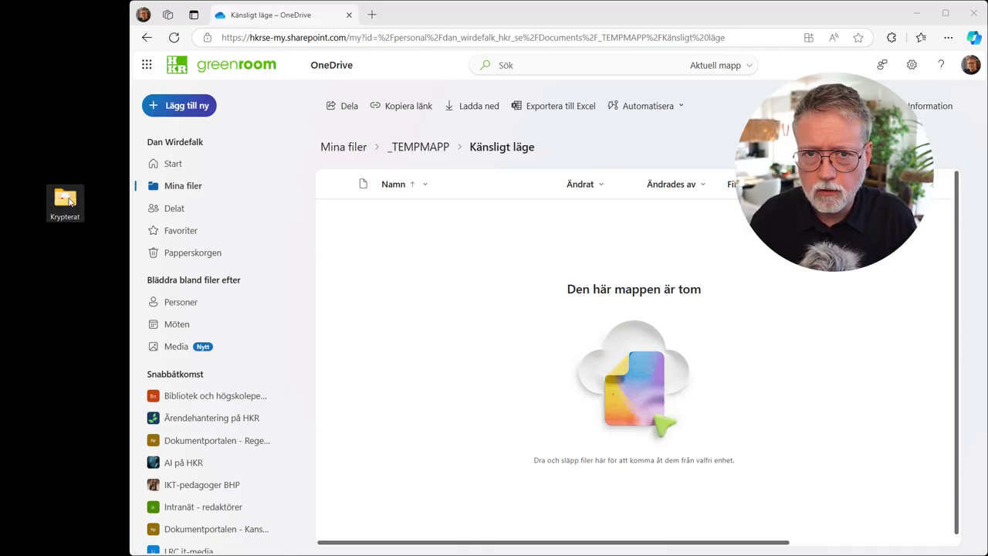
mouse_move(70, 202)
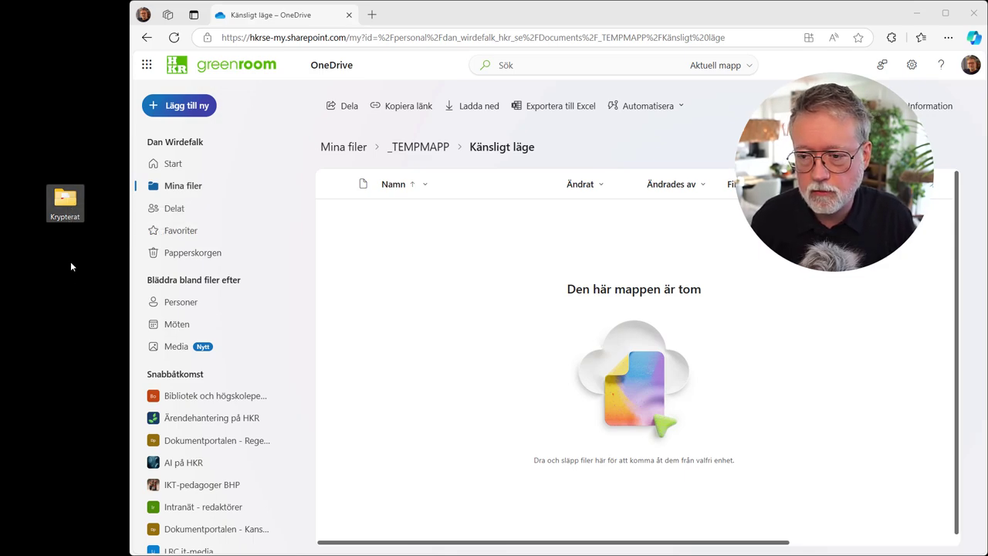
Step: Open the 7-Zip 'Lägg till i arkiv' dialog for the Krypterat folder
right_click(63, 201)
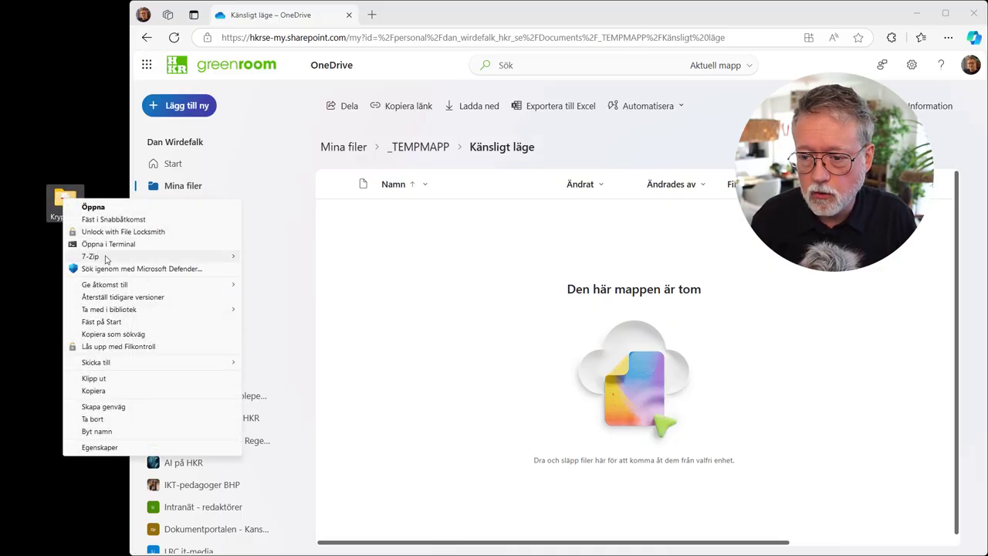
mouse_move(107, 259)
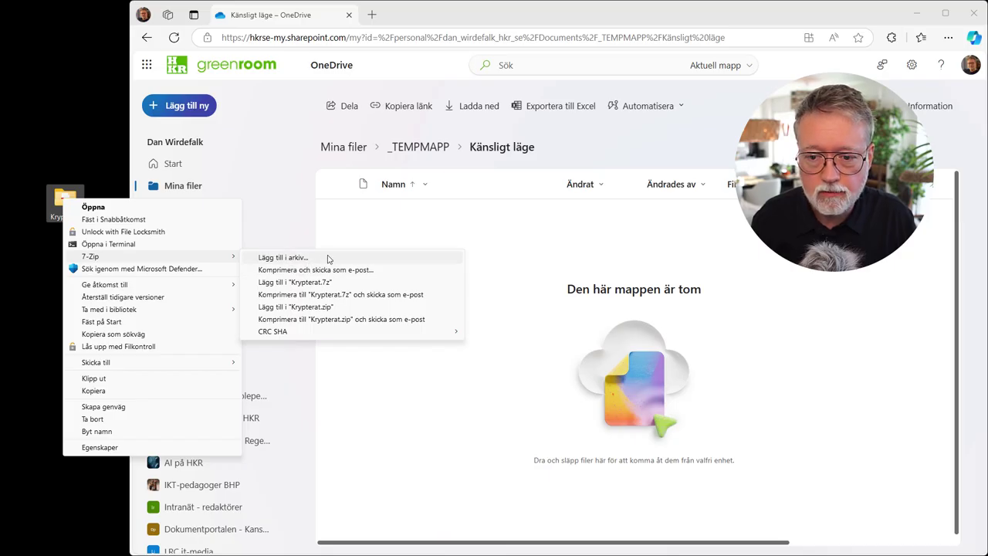
left_click(328, 259)
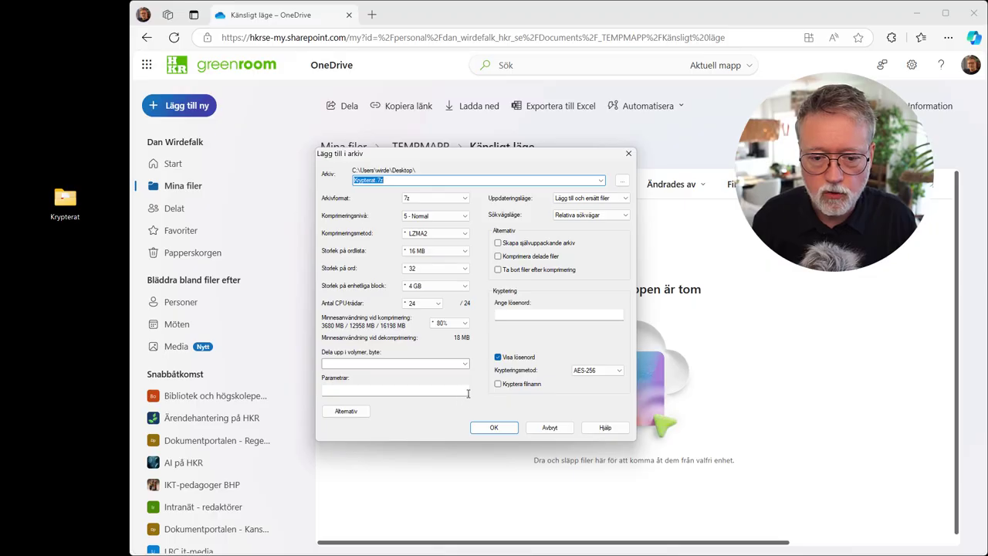
Step: Enter a trial password and confirmation, then clear both fields
left_click(523, 359)
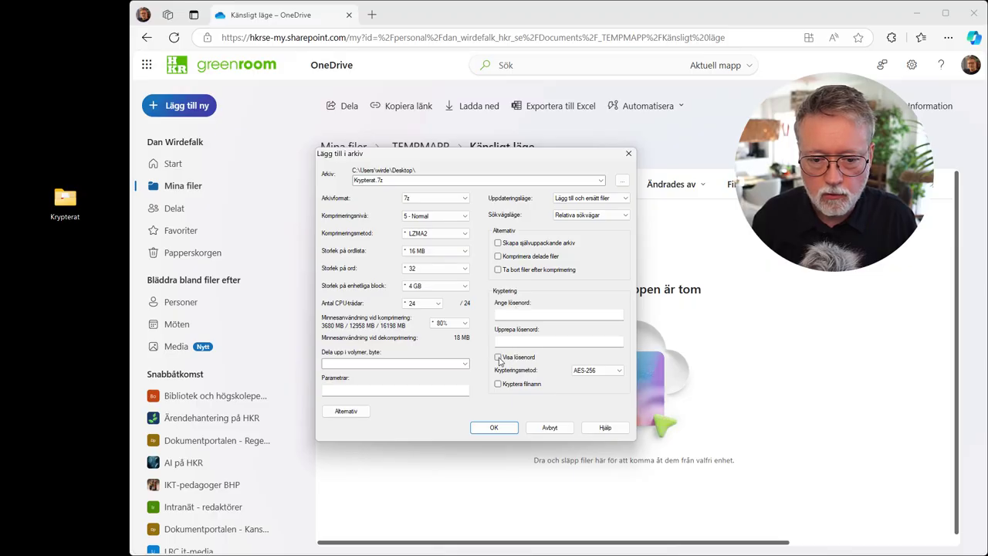
left_click(511, 313)
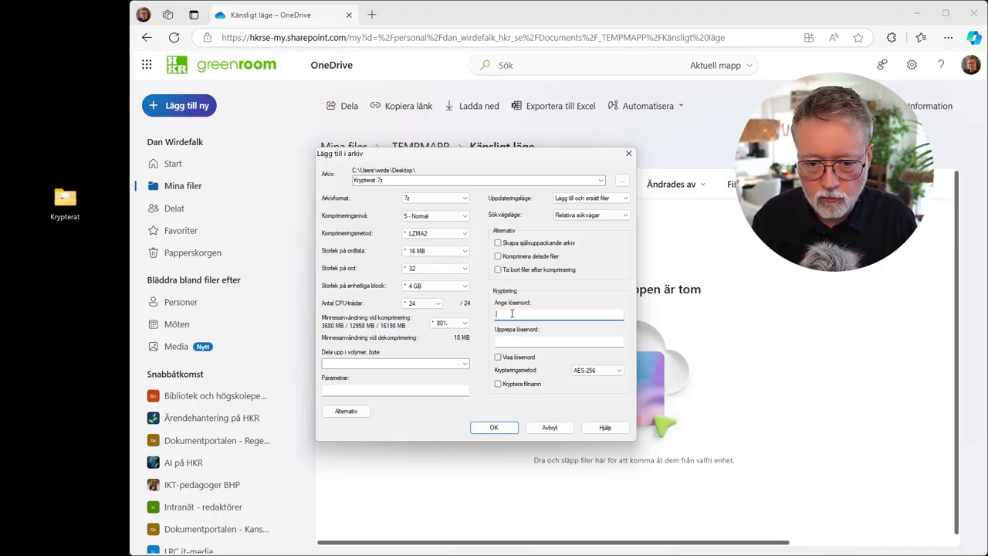
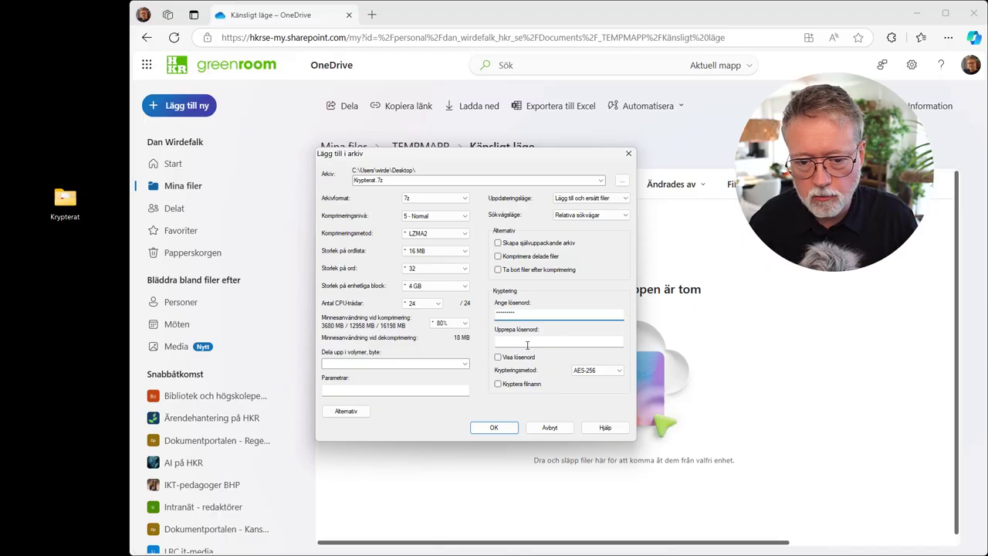
left_click(531, 343)
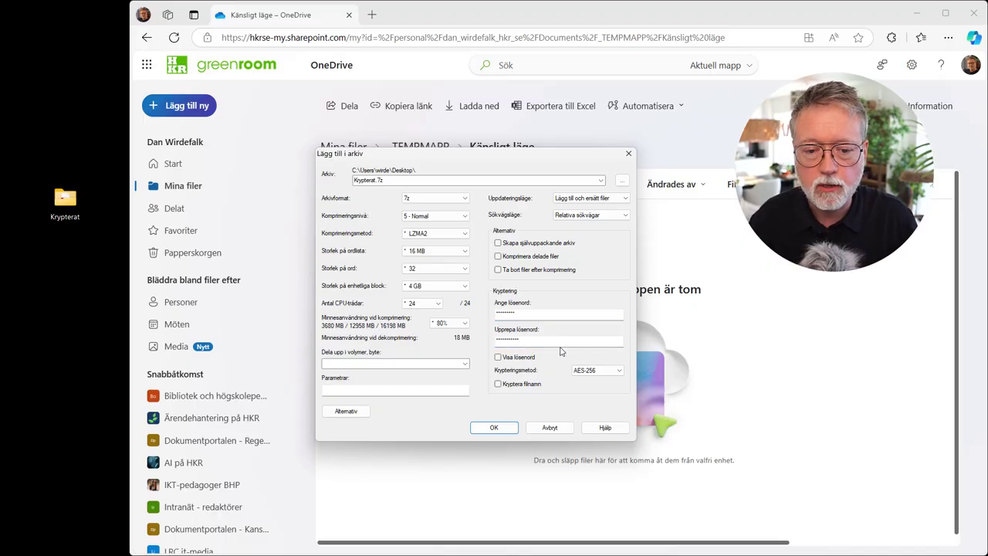
left_click_drag(544, 341, 439, 340)
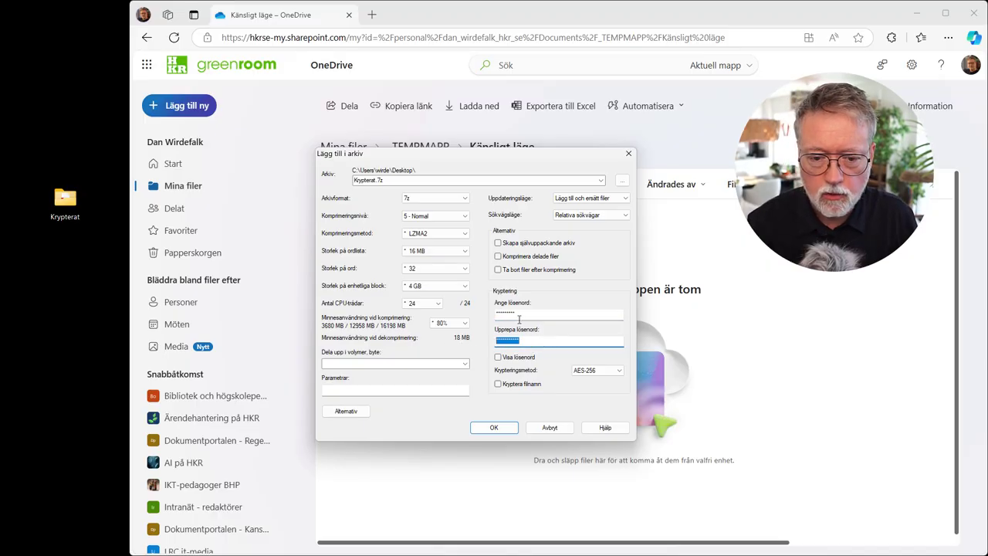
key("BackSpace")
key("shift+Tab")
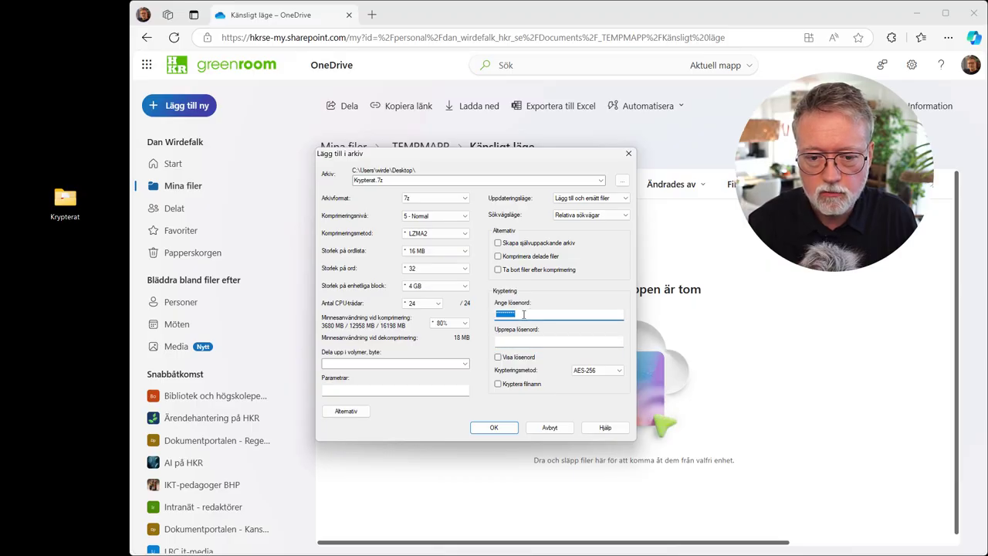
key("BackSpace")
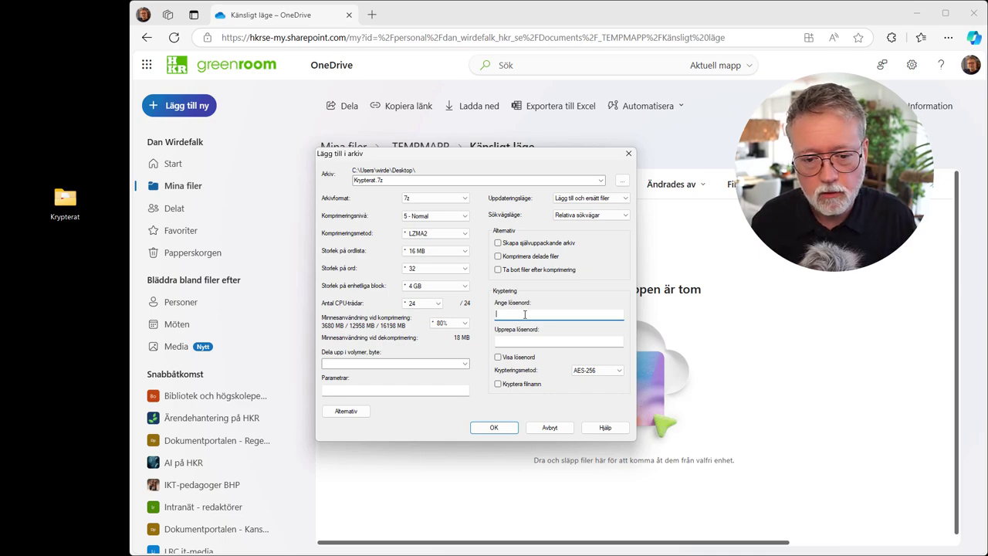
Step: Enable 'Visa lösenord' and type the archive password in plain text
left_click(498, 358)
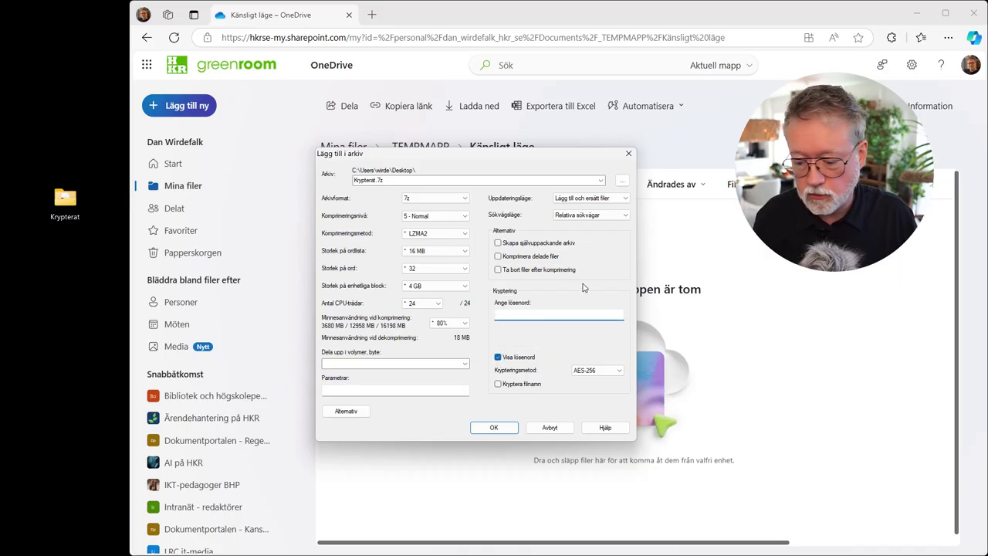
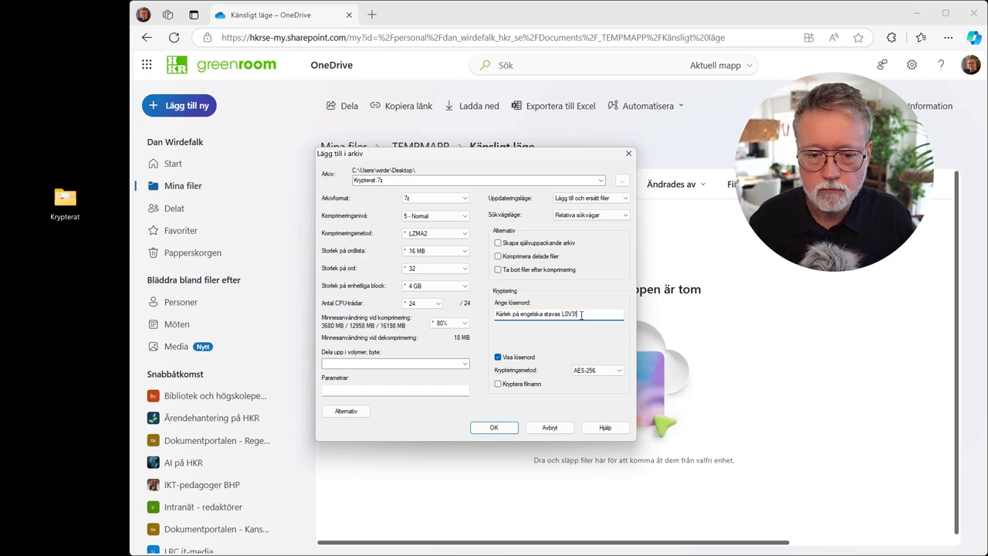
Step: Copy the password to the clipboard and create the AES-256 Krypterat.7z archive
left_click_drag(586, 314, 466, 323)
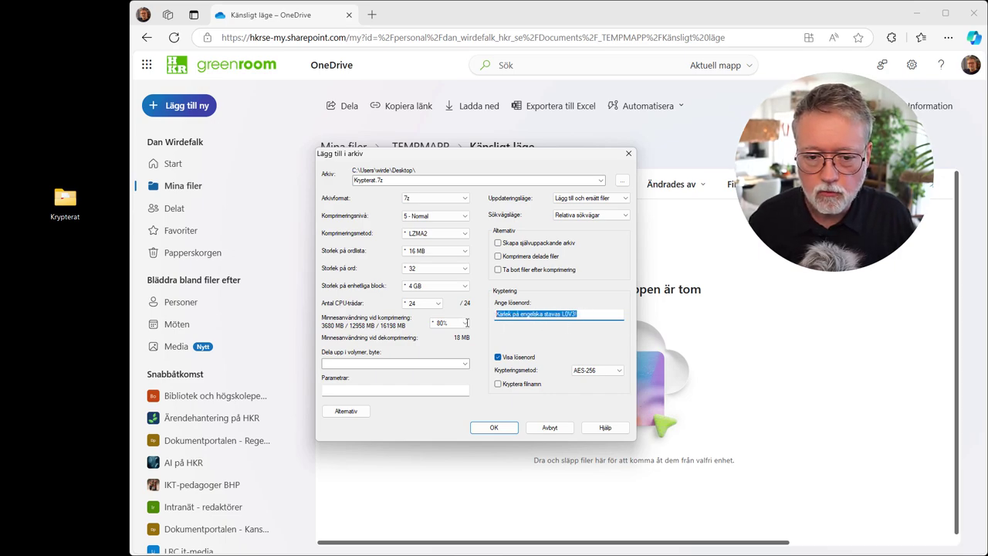
right_click(536, 314)
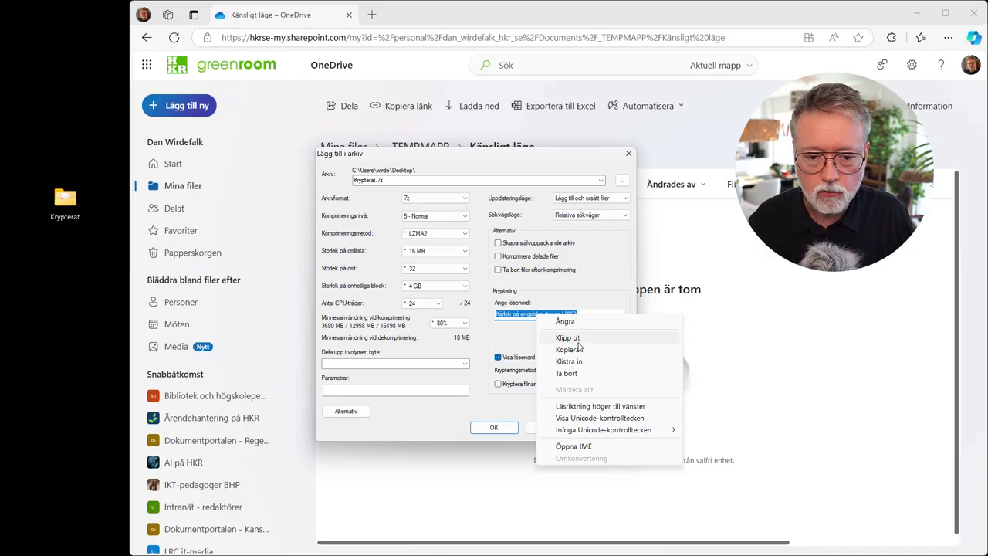
left_click(574, 351)
left_click(597, 315)
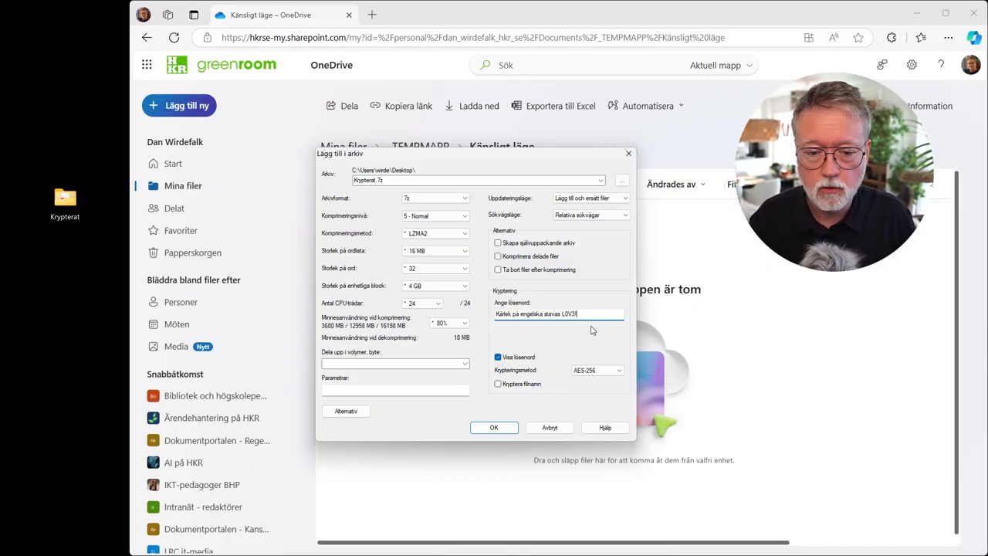
left_click(494, 427)
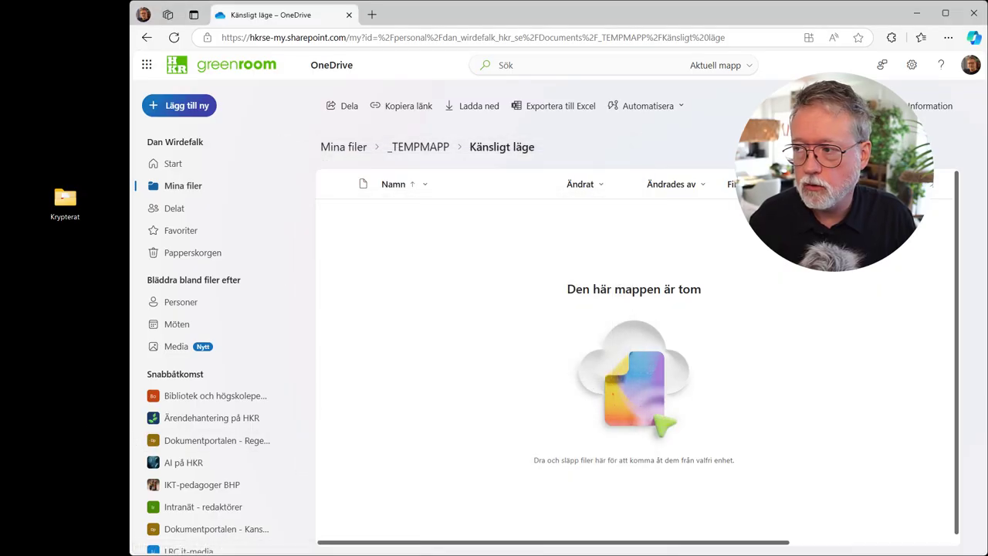
Step: Drag Krypterat.7z from the desktop into the Känsligt läge OneDrive folder
left_click(65, 263)
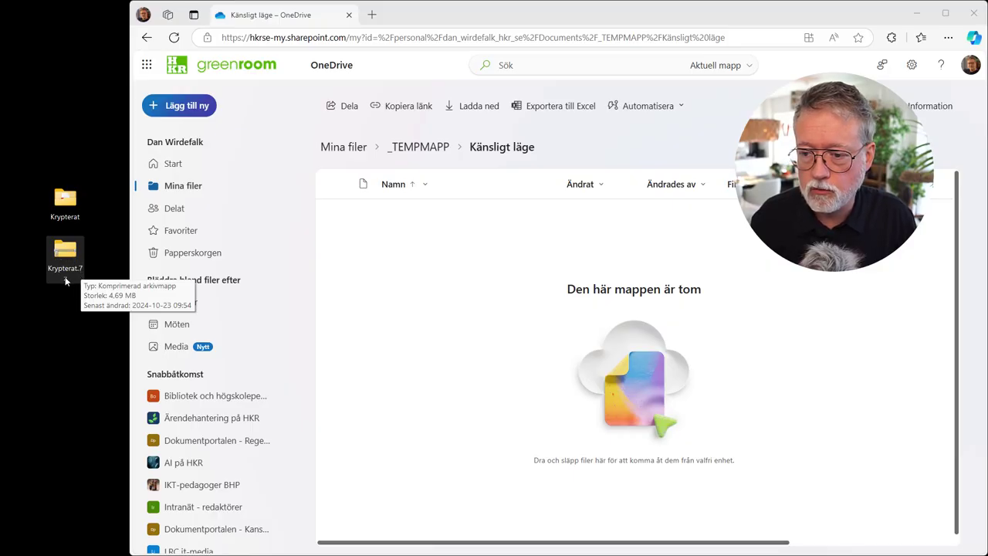
left_click(65, 279)
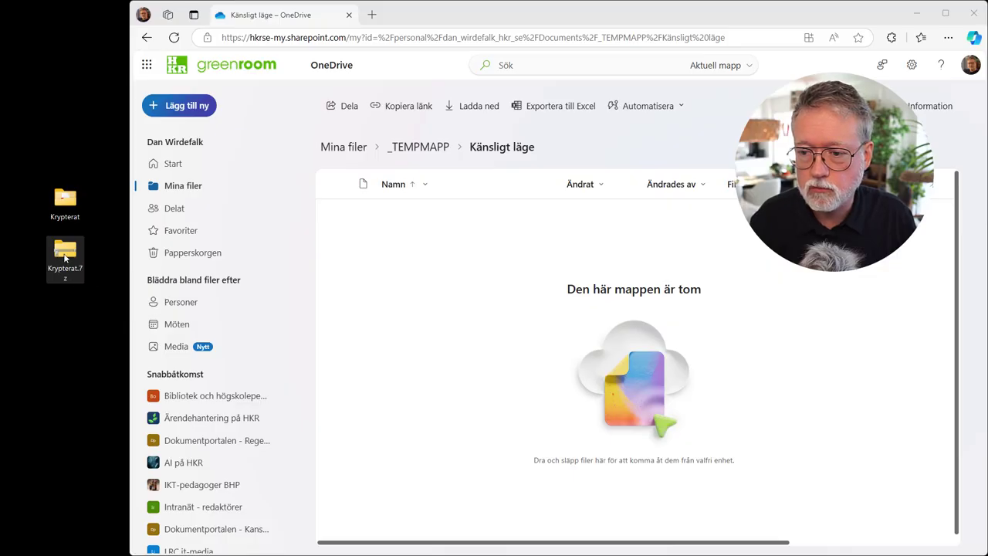
left_click(63, 210)
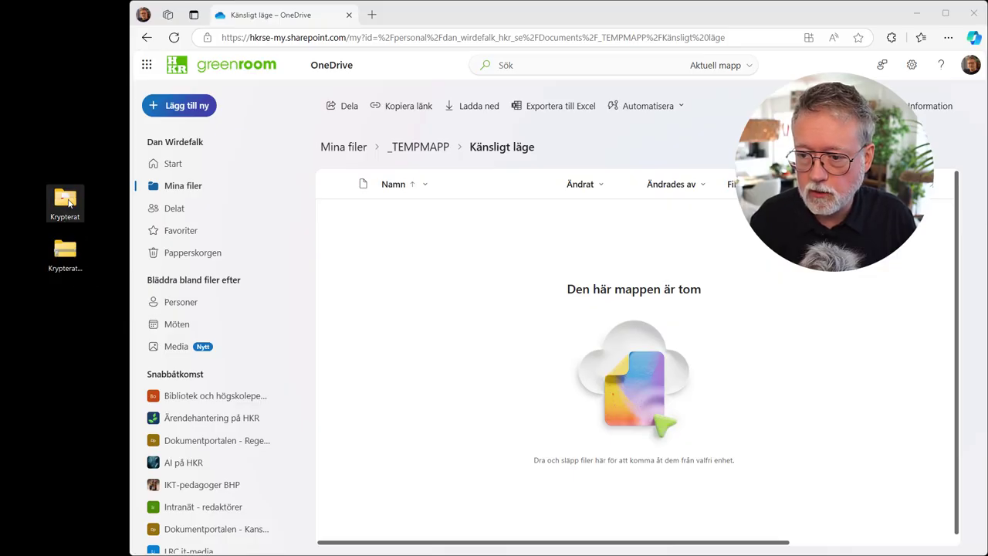
left_click(65, 259)
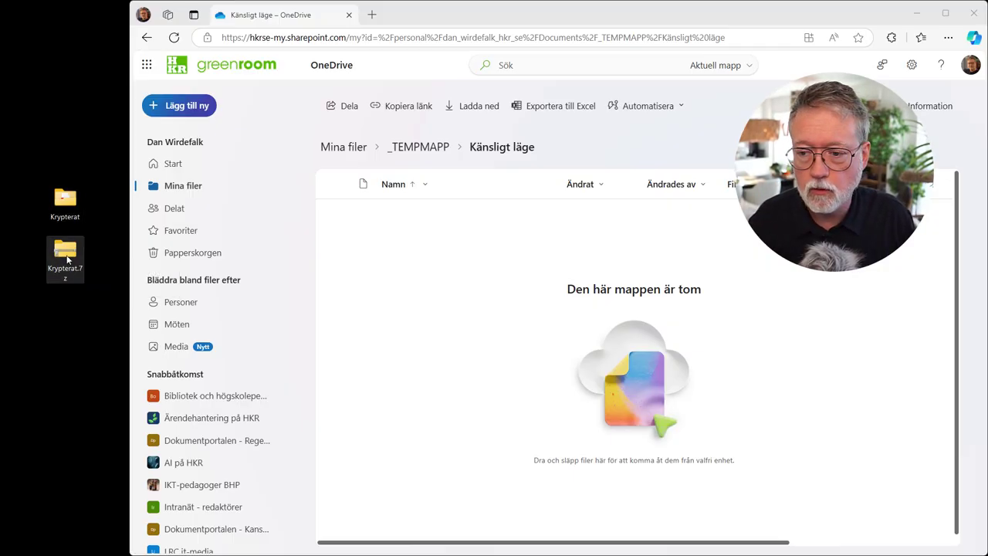
left_click_drag(67, 257, 423, 266)
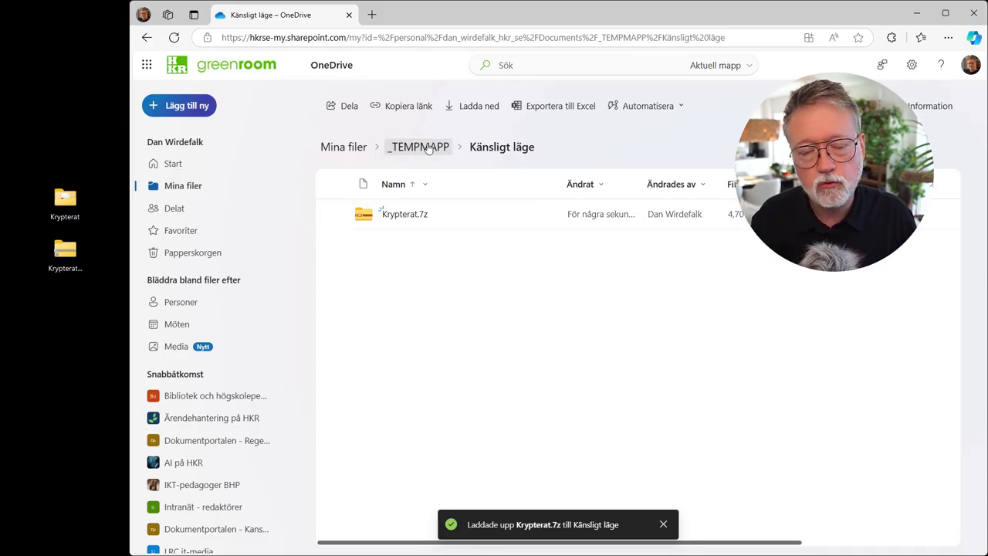
Step: From _TEMPMAPP, share Känsligt läge and add the suggested colleague as recipient
left_click(429, 147)
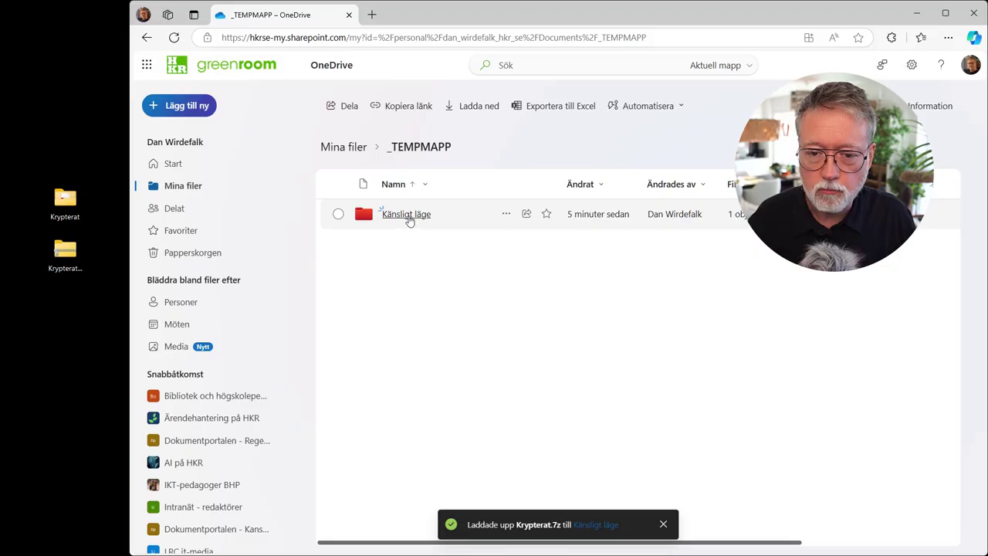
left_click(526, 216)
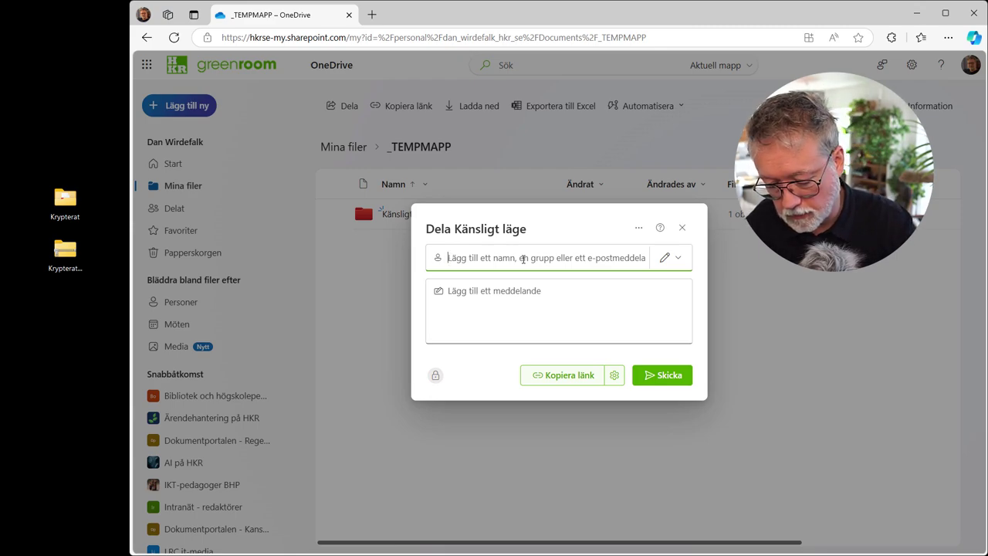
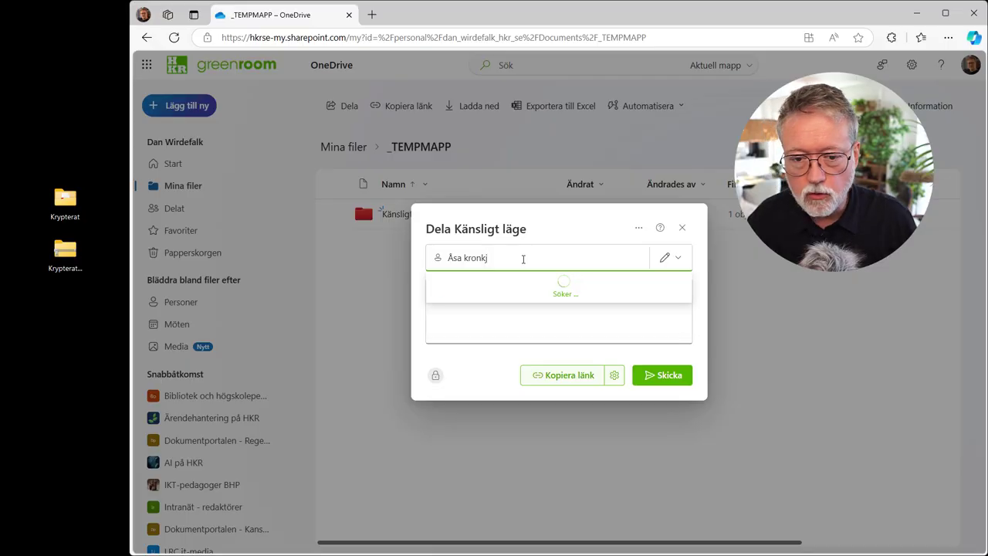
left_click(502, 284)
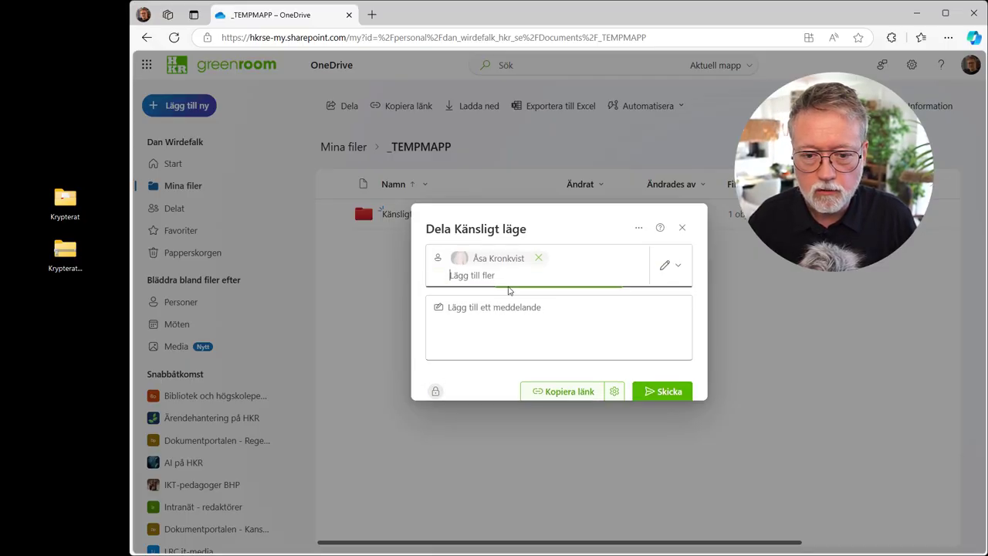
Step: Send the edit invitation with the message 'Lösen kommer!'
left_click(494, 301)
type("Lös")
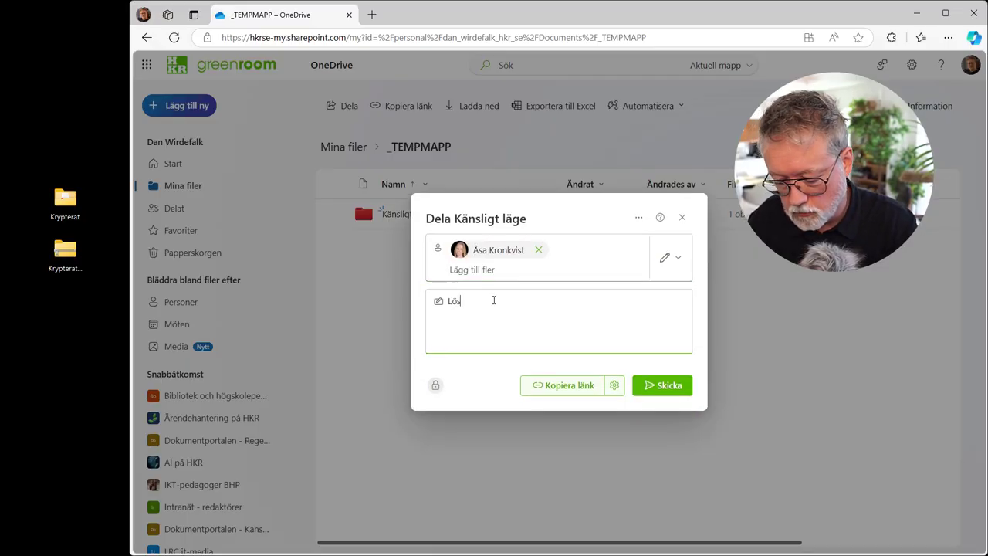
type("en kommer!")
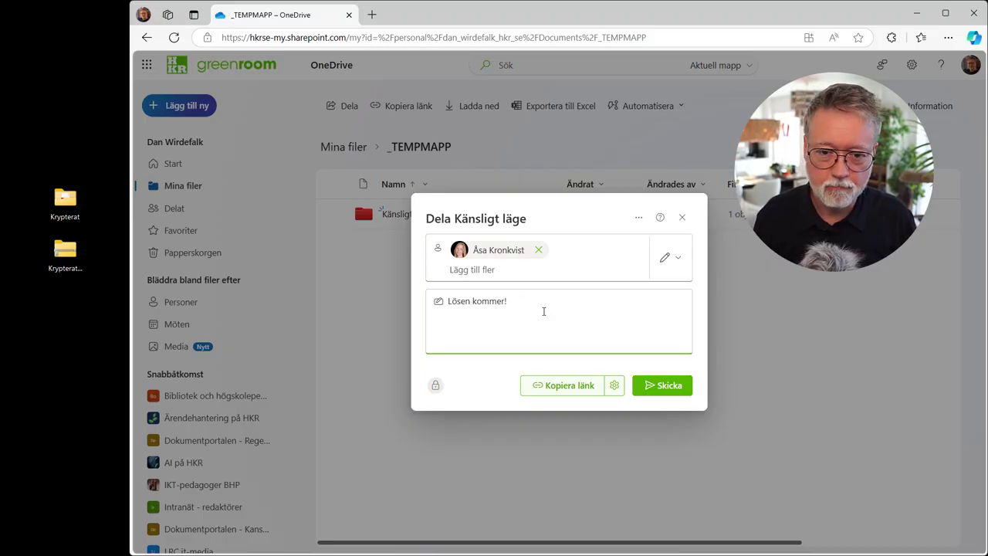
left_click(666, 388)
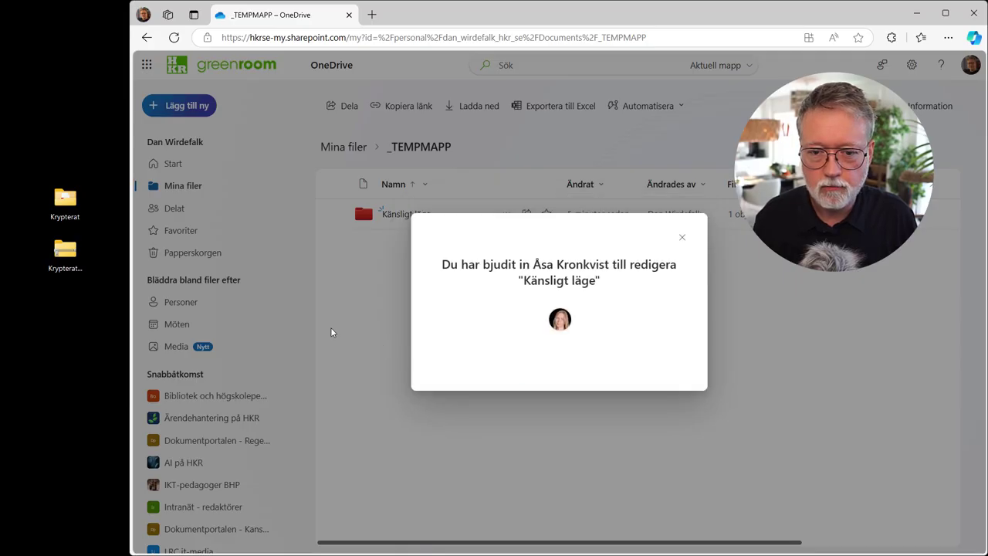
left_click(683, 237)
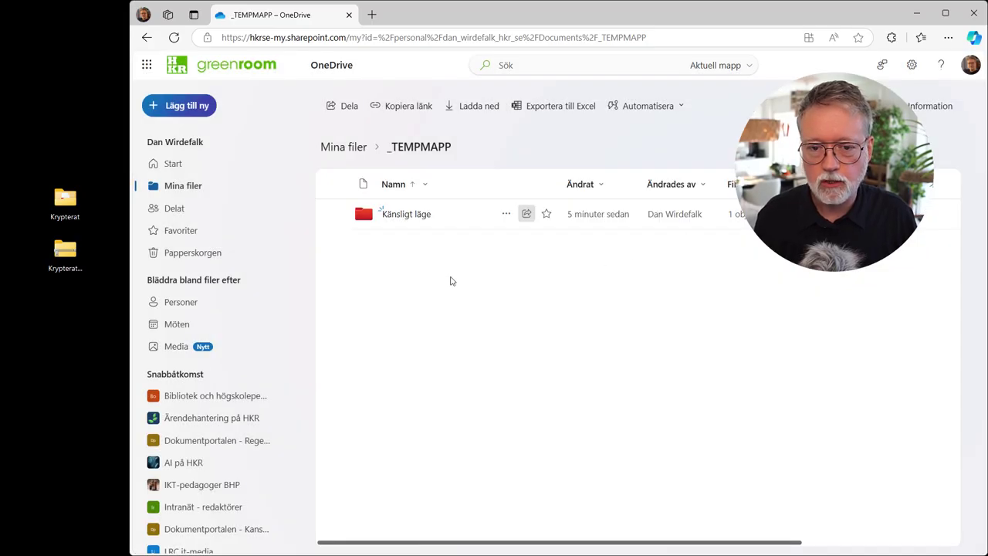
Step: Open Krypterat.7z inside the Känsligt läge folder
left_click(404, 218)
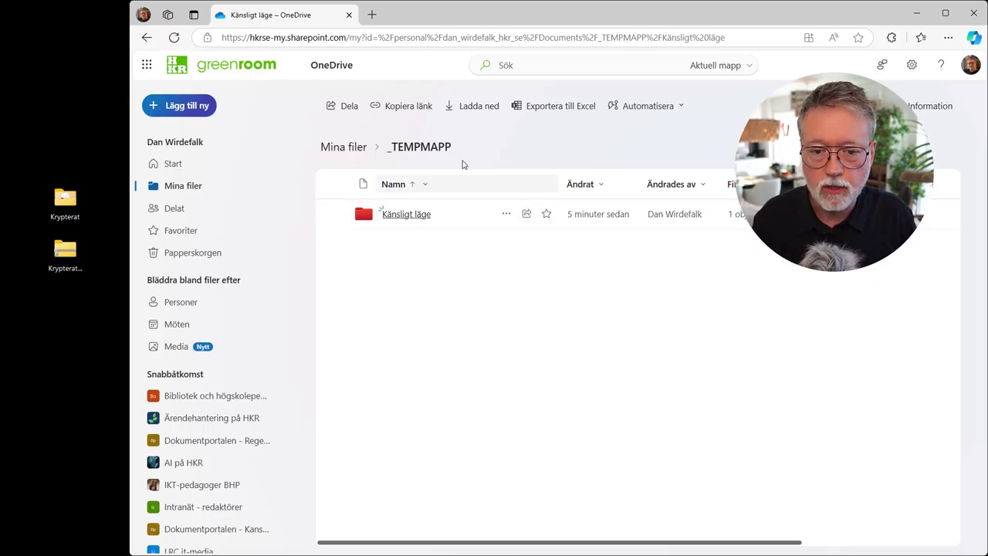
mouse_move(399, 222)
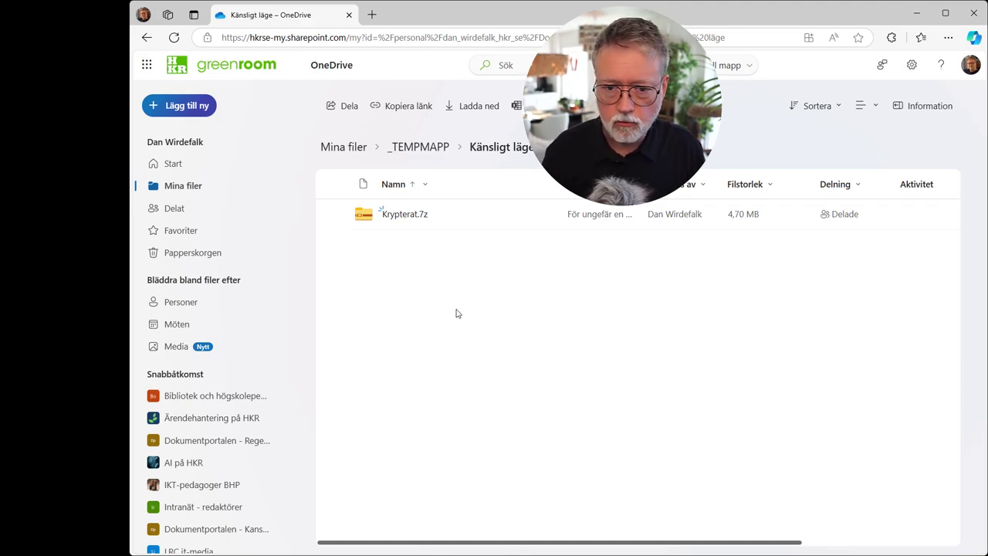
left_click(411, 217)
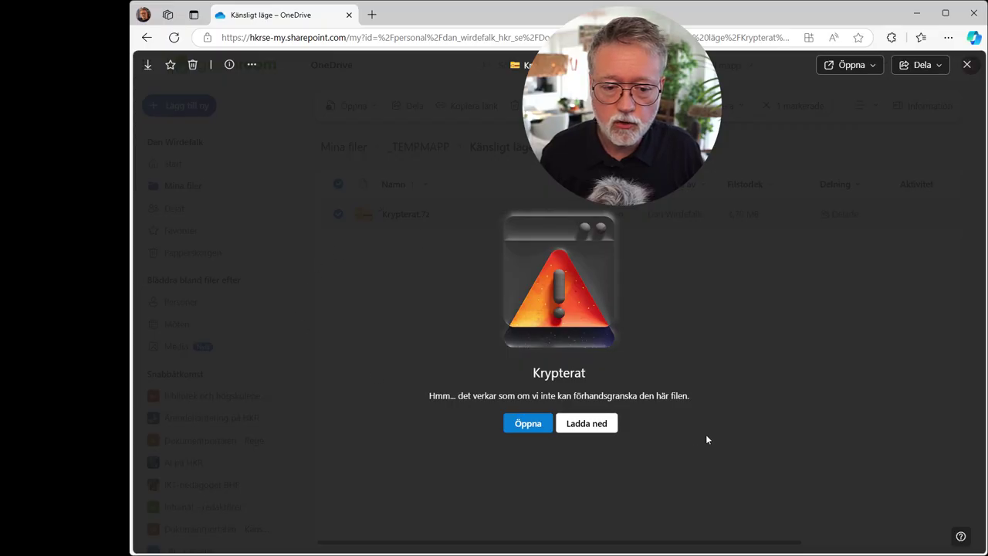
Step: Download Krypterat.7z, save it to Skrivbord, and close the preview
left_click(591, 424)
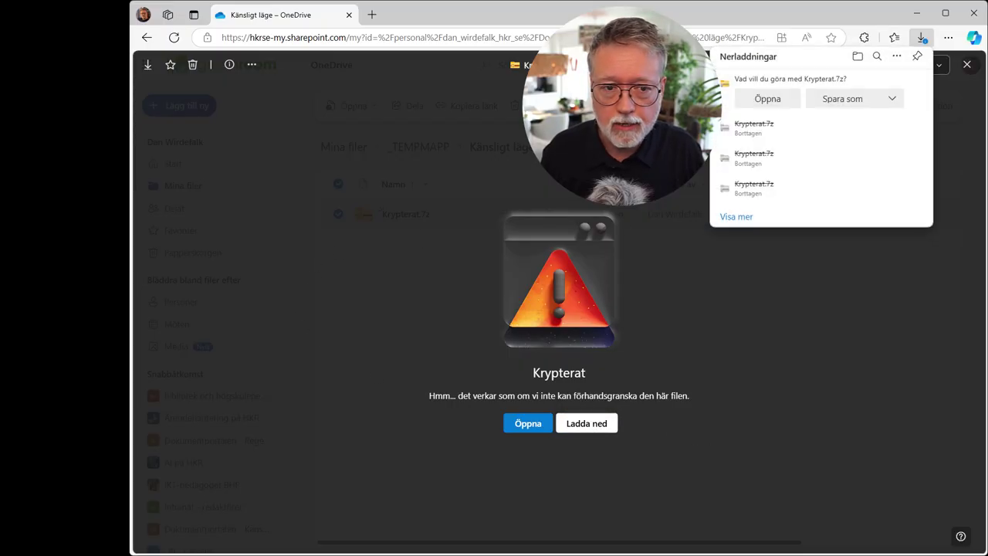
left_click(844, 99)
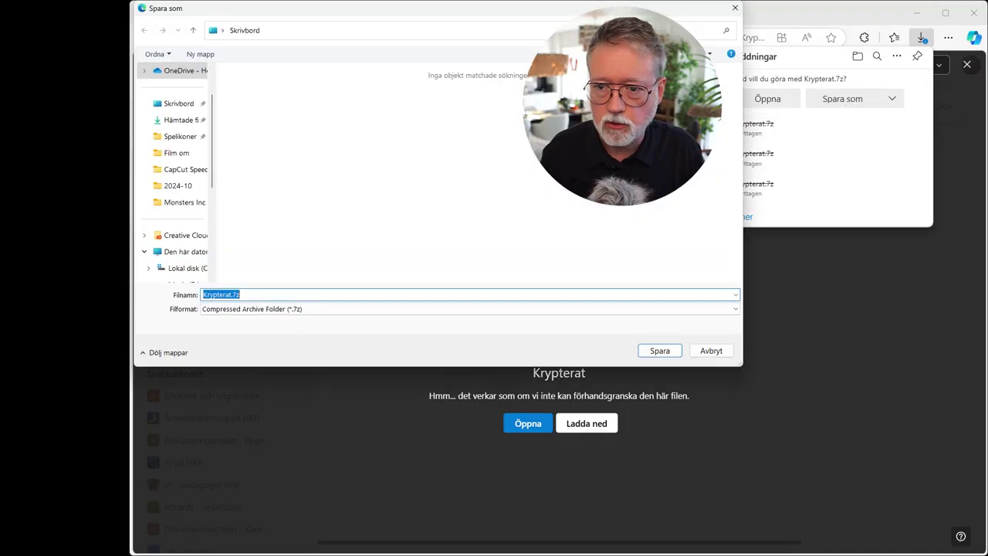
left_click(167, 103)
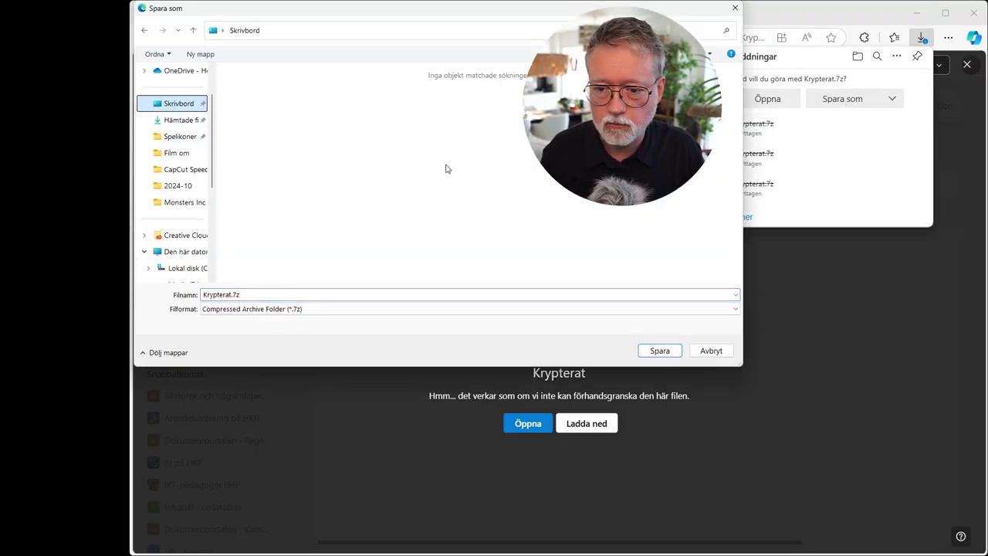
left_click(659, 351)
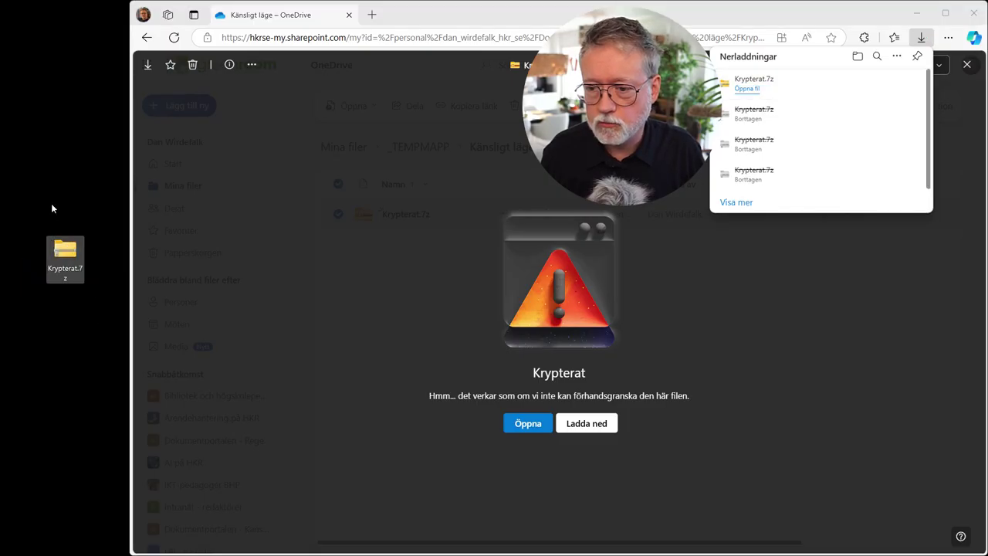
left_click(921, 37)
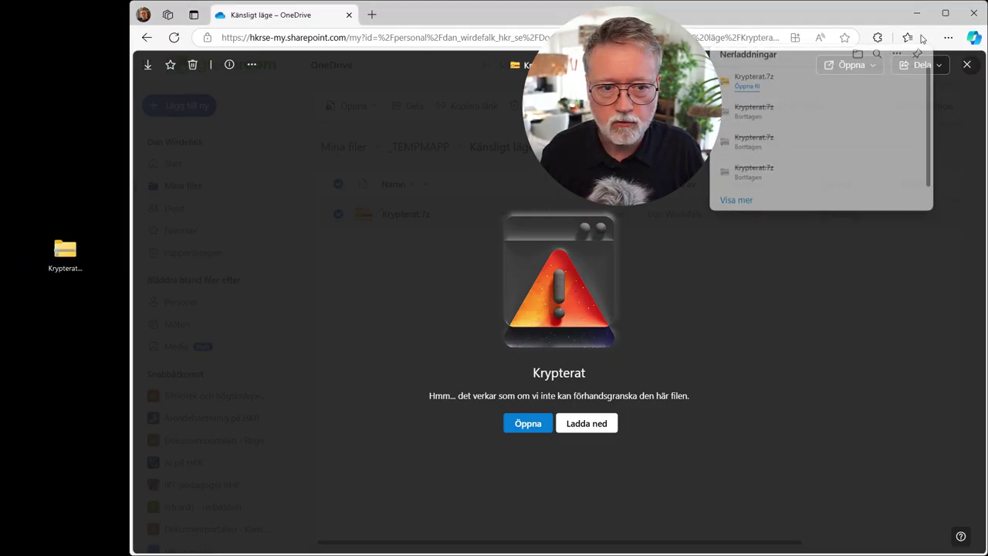
left_click(967, 67)
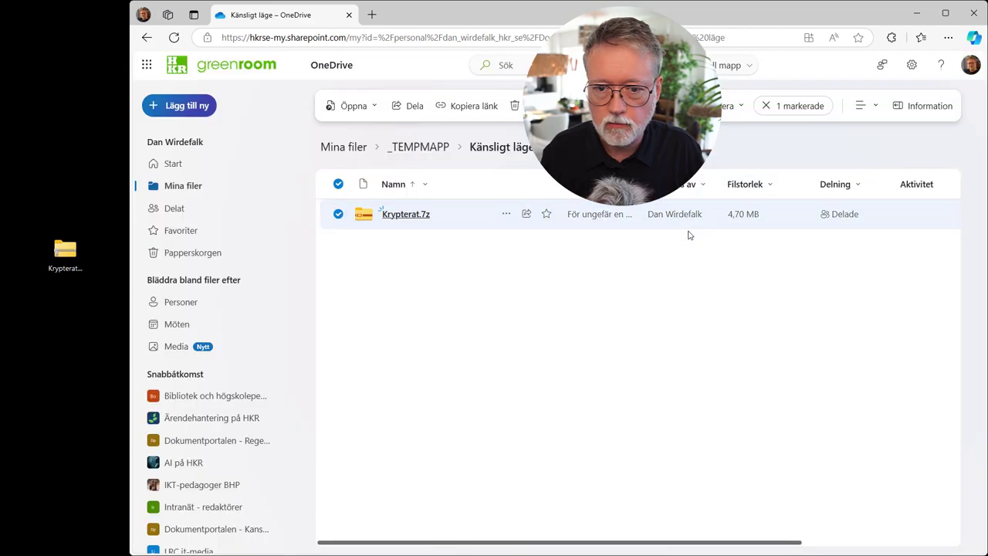
Step: Minimize Edge and open the desktop Krypterat.7z with 7-Zip > Öppna arkiv
left_click(917, 15)
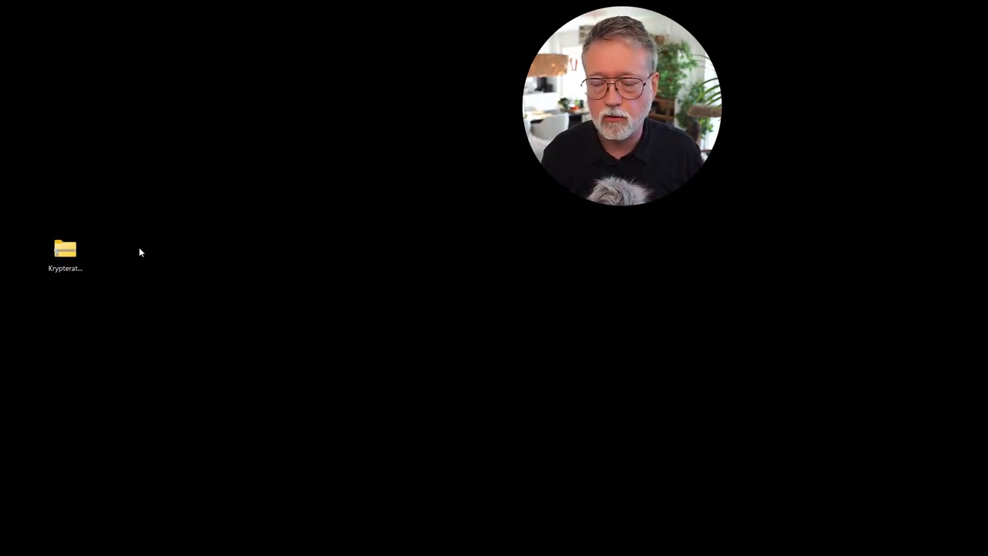
right_click(64, 253)
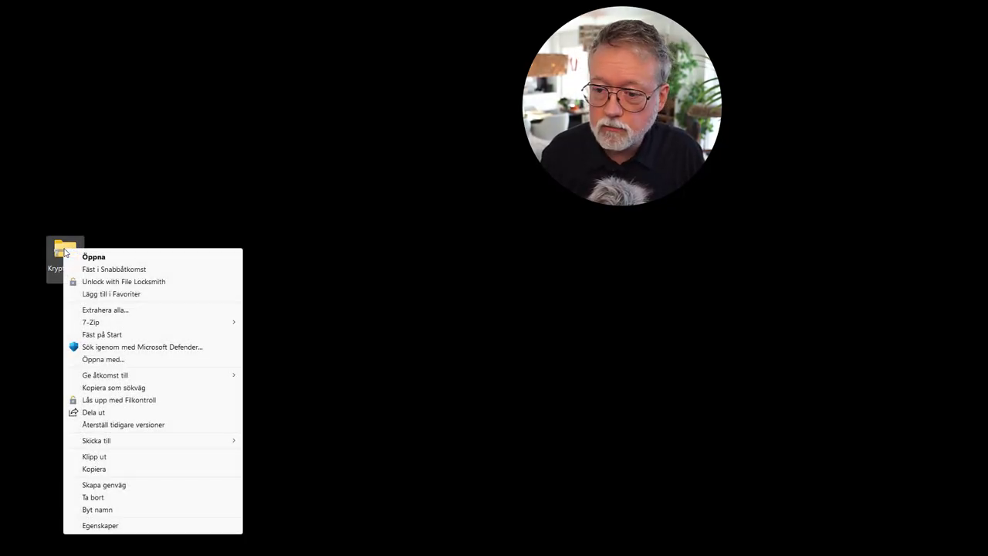
mouse_move(114, 324)
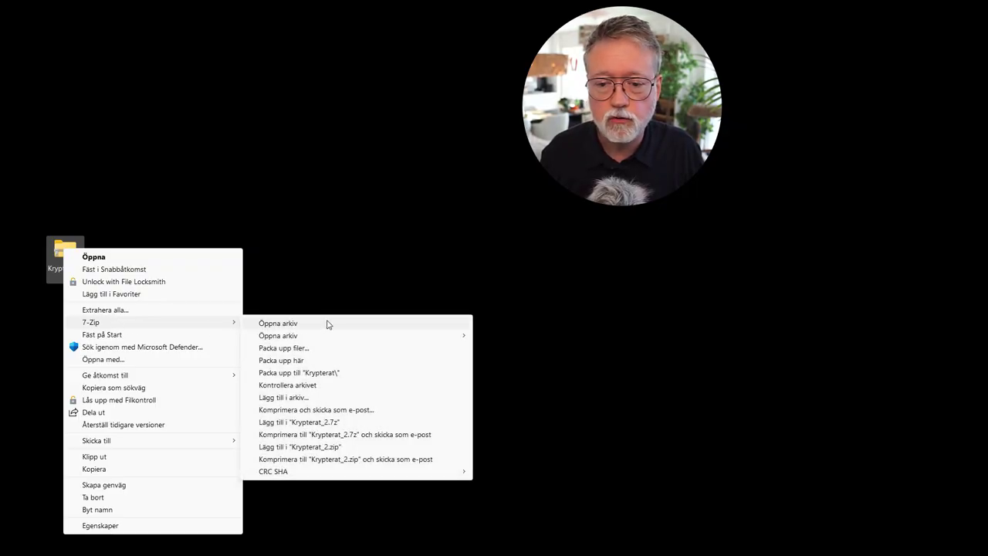
left_click(282, 325)
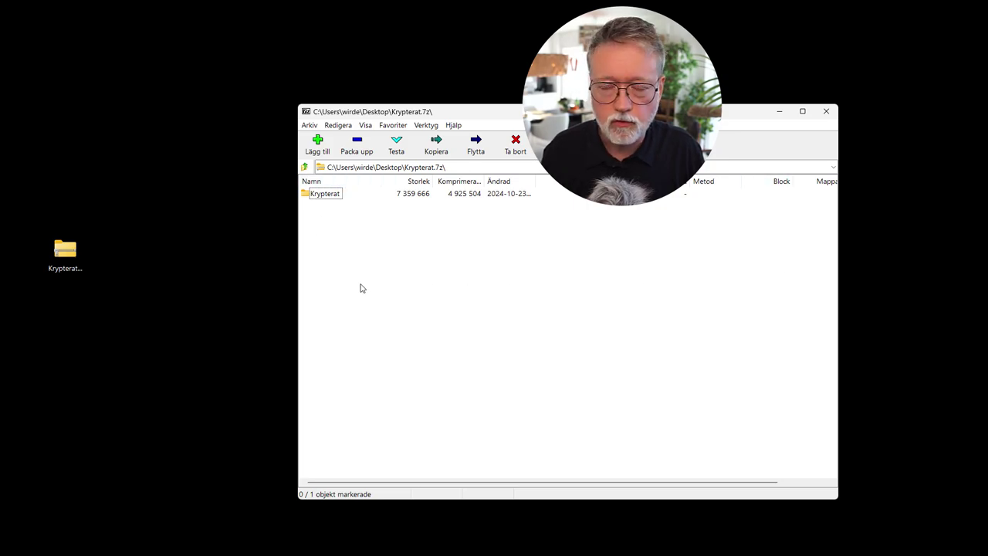
Step: Drag Krypterat to the desktop, paste the copied password, and close 7-Zip
left_click_drag(325, 197, 68, 306)
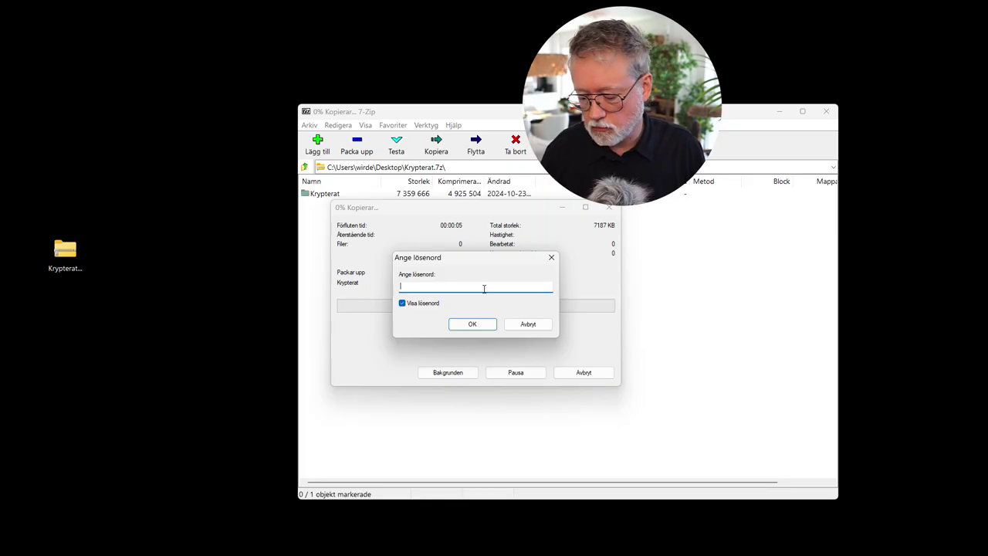
key("ctrl+v")
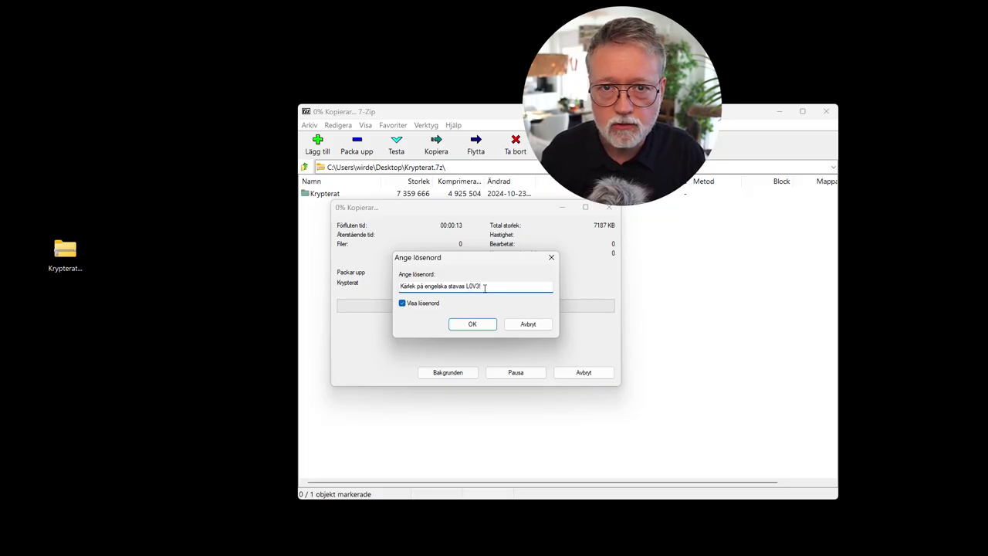
left_click(473, 325)
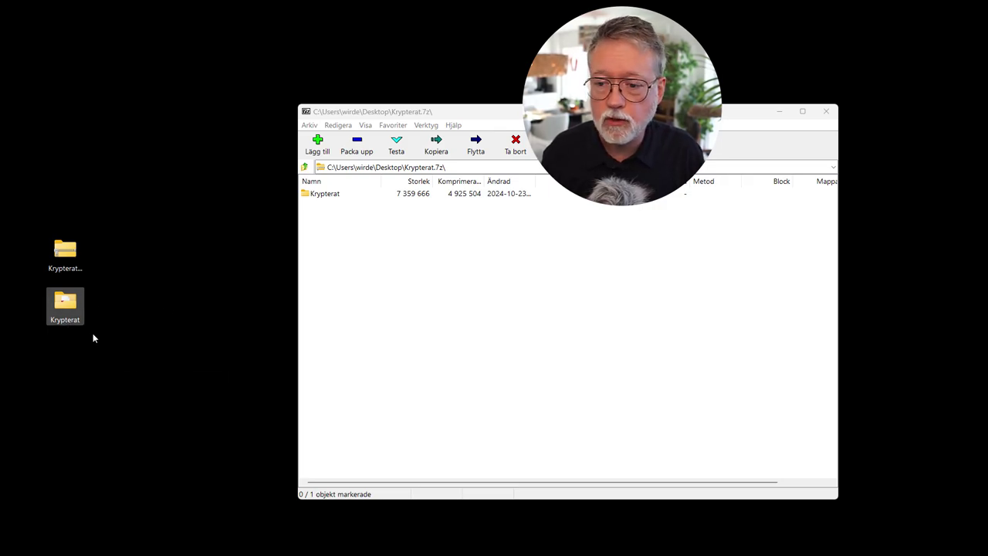
left_click(826, 112)
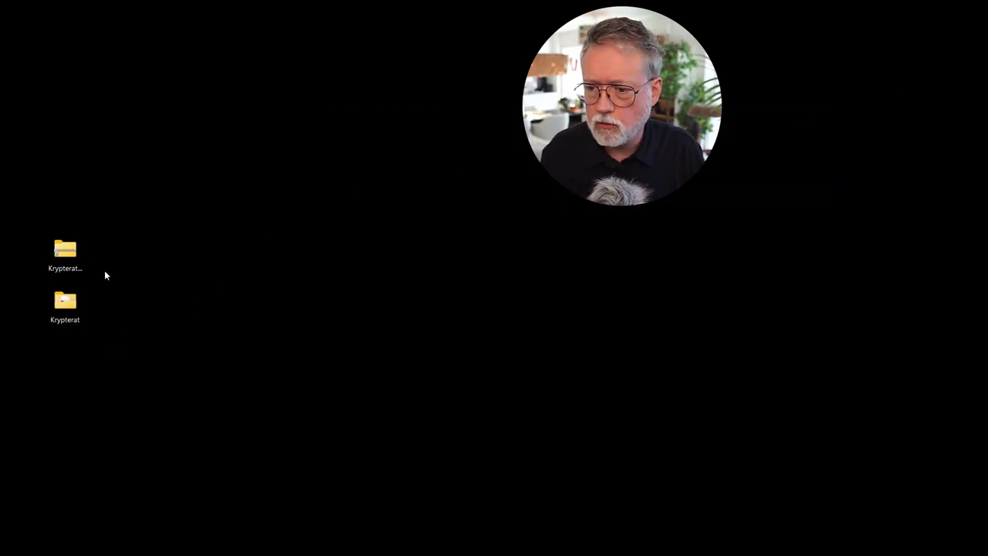